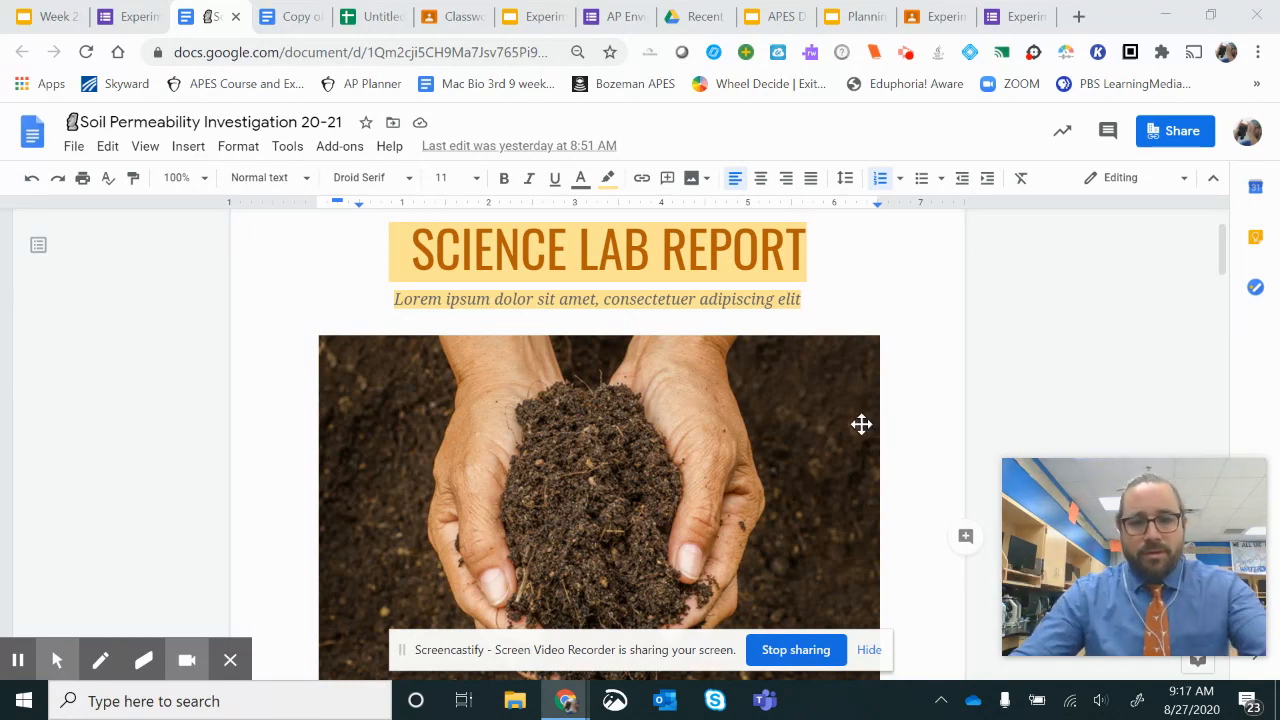
# Step: Look through the lab report template's sections, from the title page and group names to Data, Results, Conclusion and Reflection
pyautogui.scroll(-6, 874, 408)
pyautogui.scroll(-4, 880, 396)
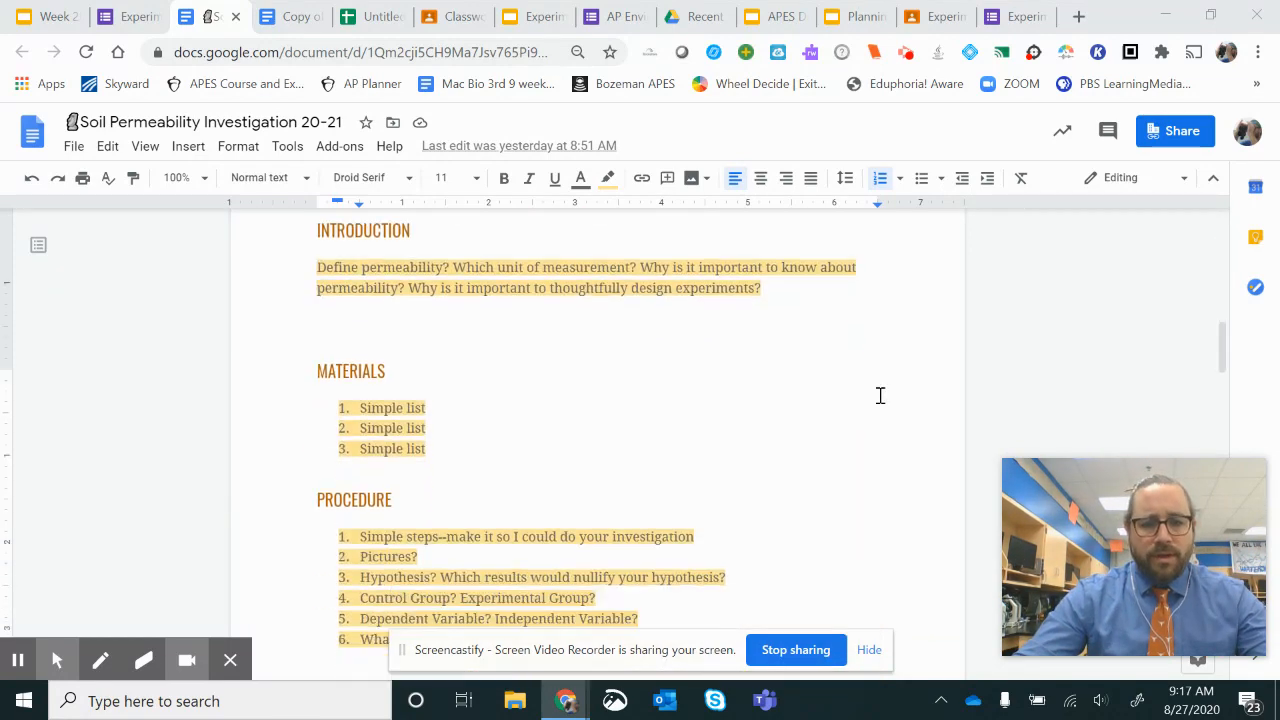
pyautogui.scroll(6, 895, 399)
pyautogui.scroll(-2, 902, 392)
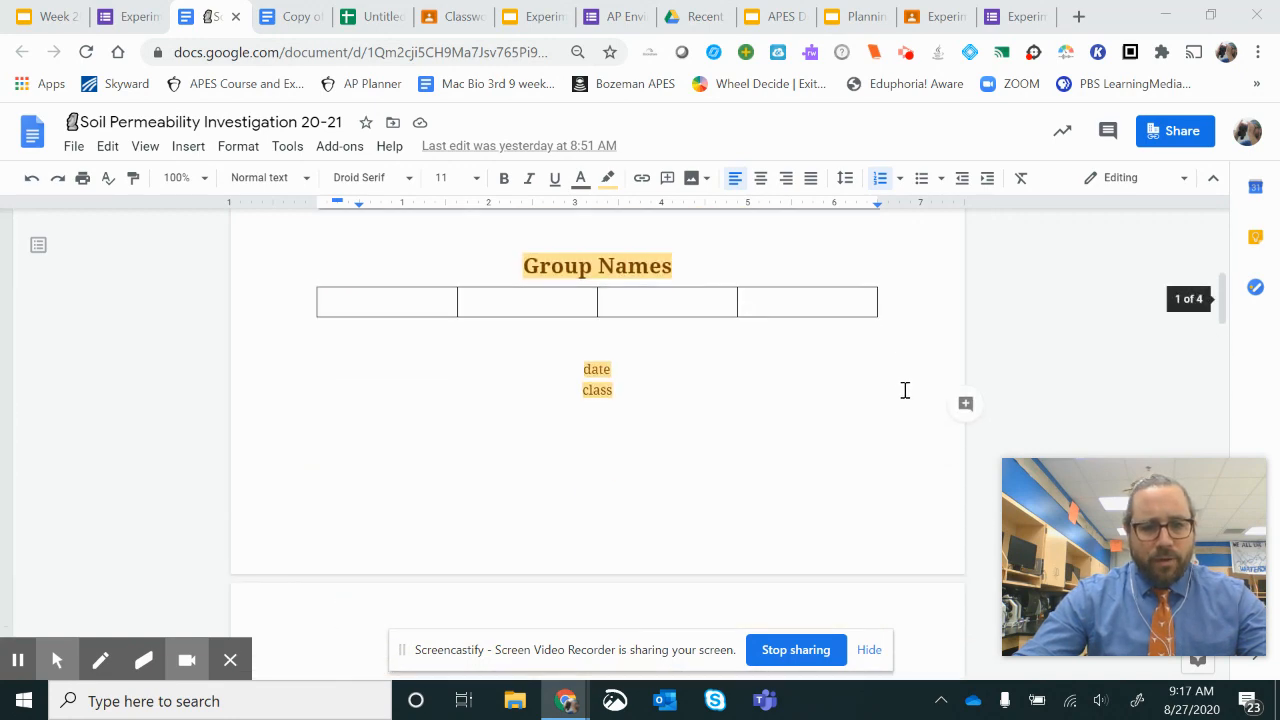
pyautogui.scroll(3, 903, 389)
pyautogui.scroll(-2, 905, 389)
pyautogui.scroll(-15, 908, 388)
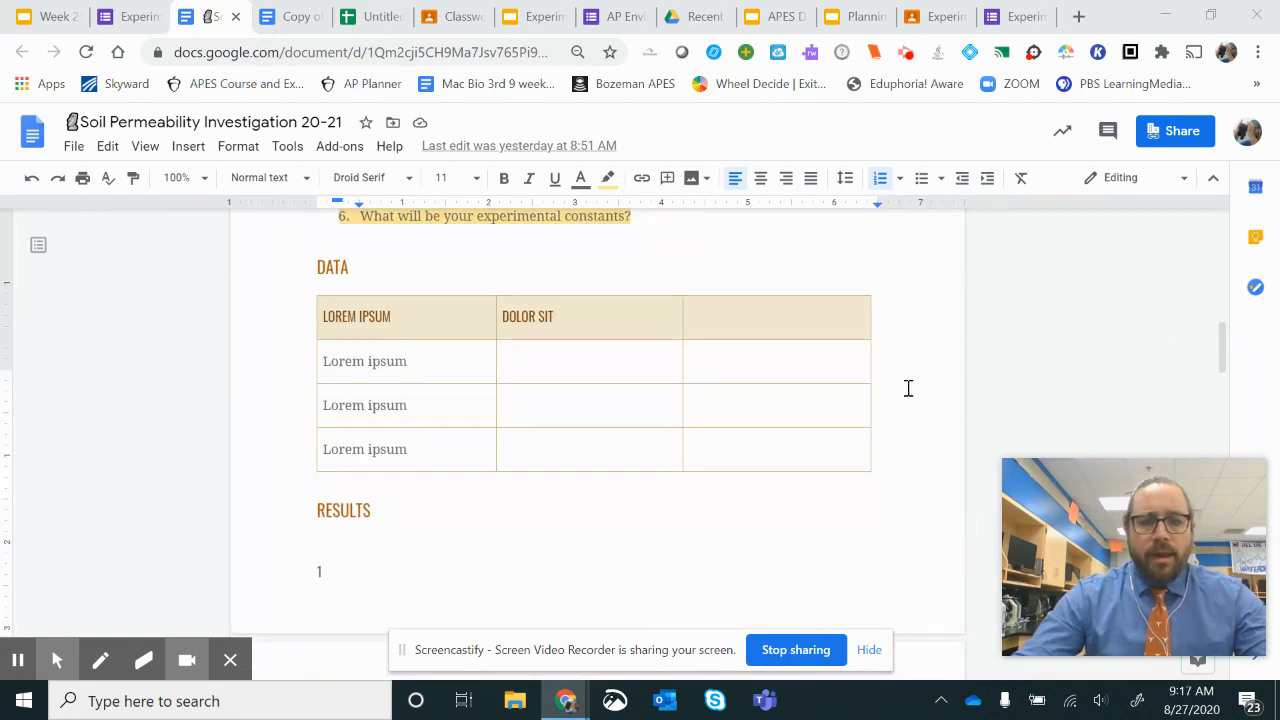
pyautogui.scroll(12, 910, 390)
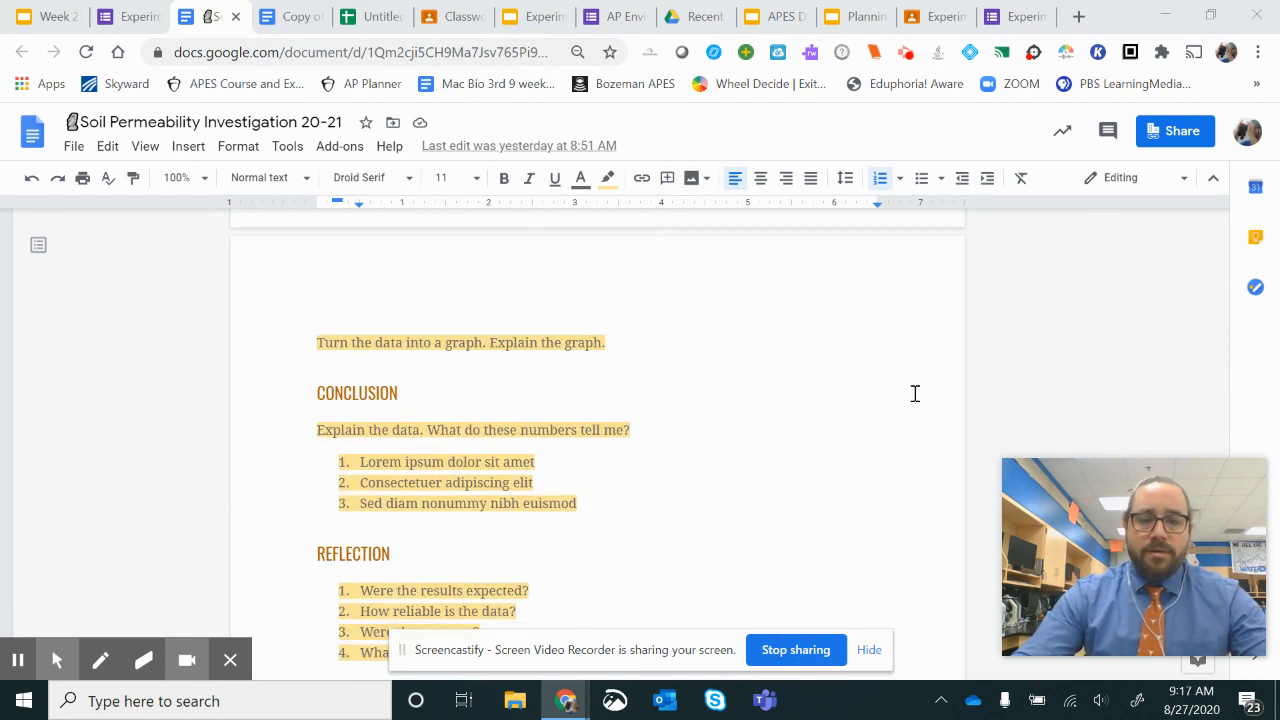
pyautogui.scroll(-1, 917, 395)
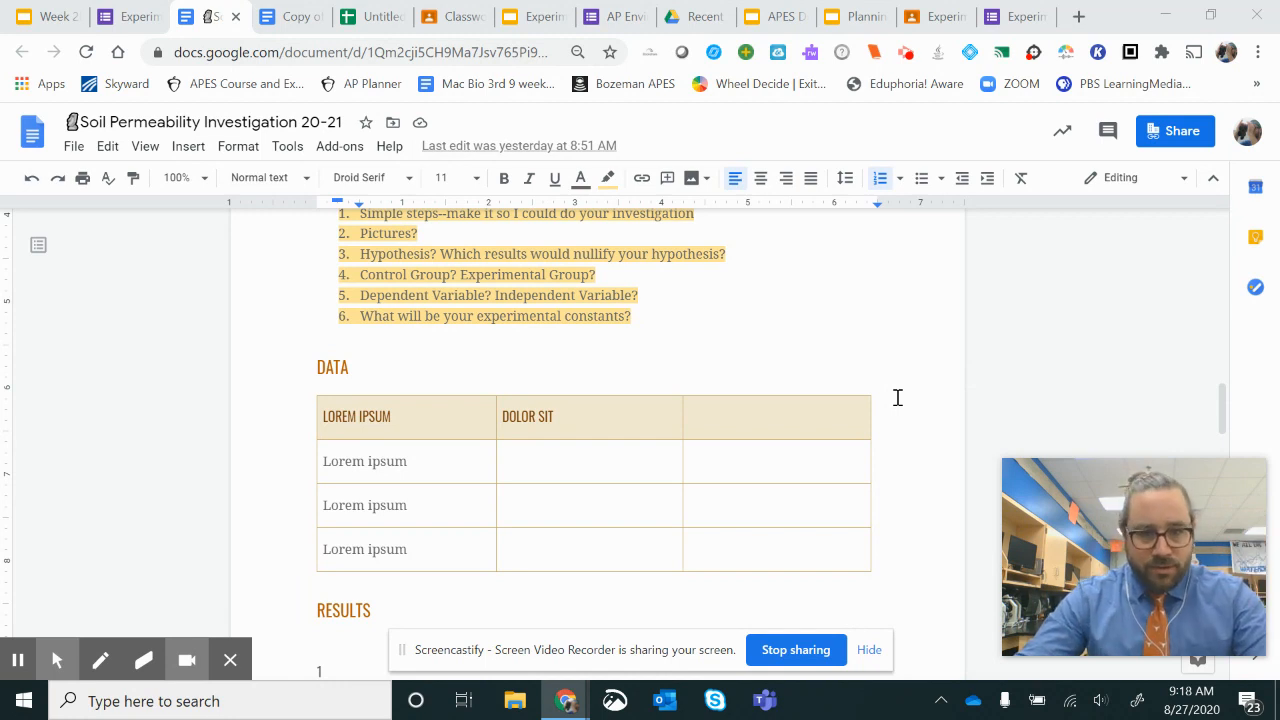
# Step: Switch to the copy of the Soil Permeability Investigation document and examine the control and experimental soil entries in its Data table
pyautogui.click(274, 20)
pyautogui.scroll(-2, 731, 403)
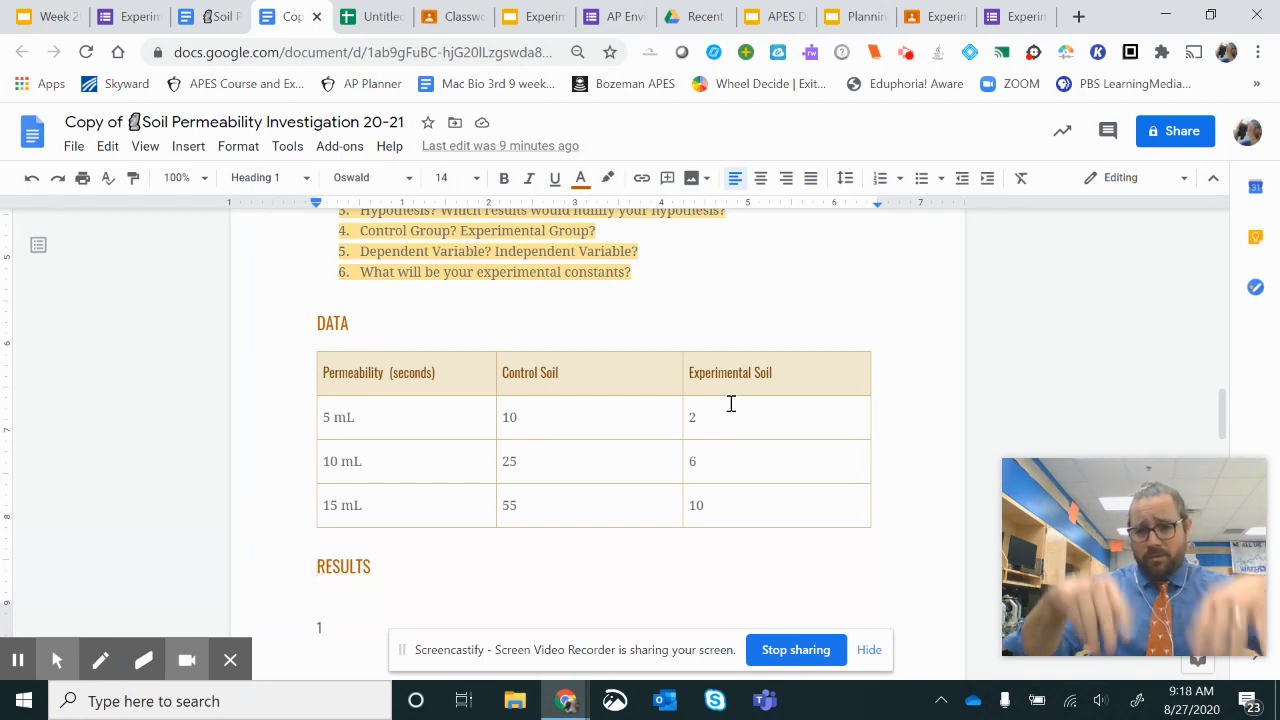
pyautogui.click(635, 421)
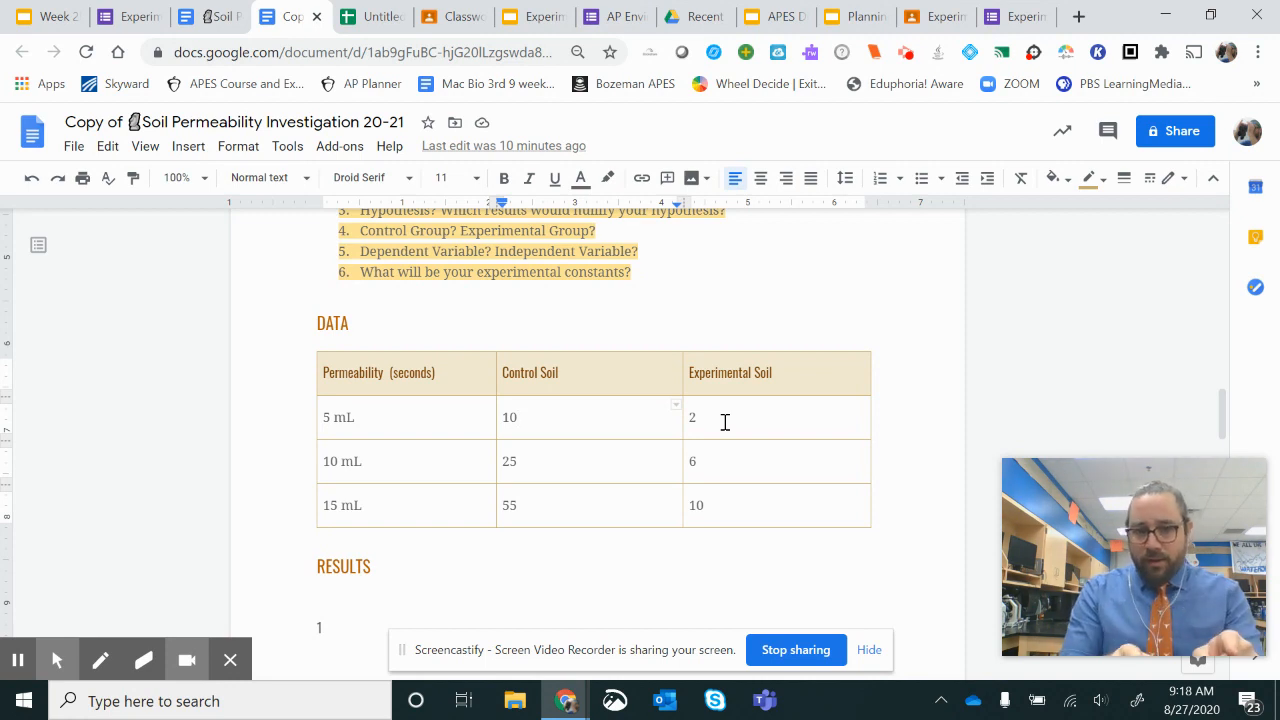
pyautogui.click(754, 423)
pyautogui.click(769, 471)
pyautogui.click(626, 462)
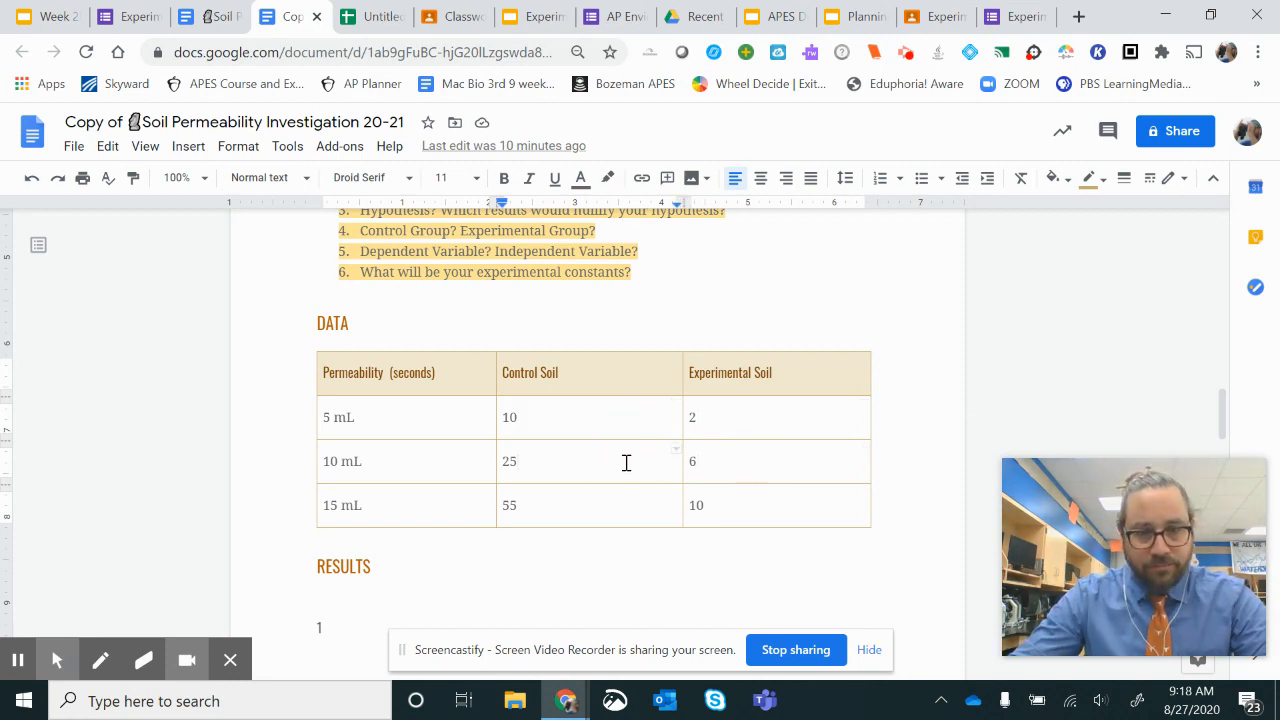
pyautogui.click(578, 382)
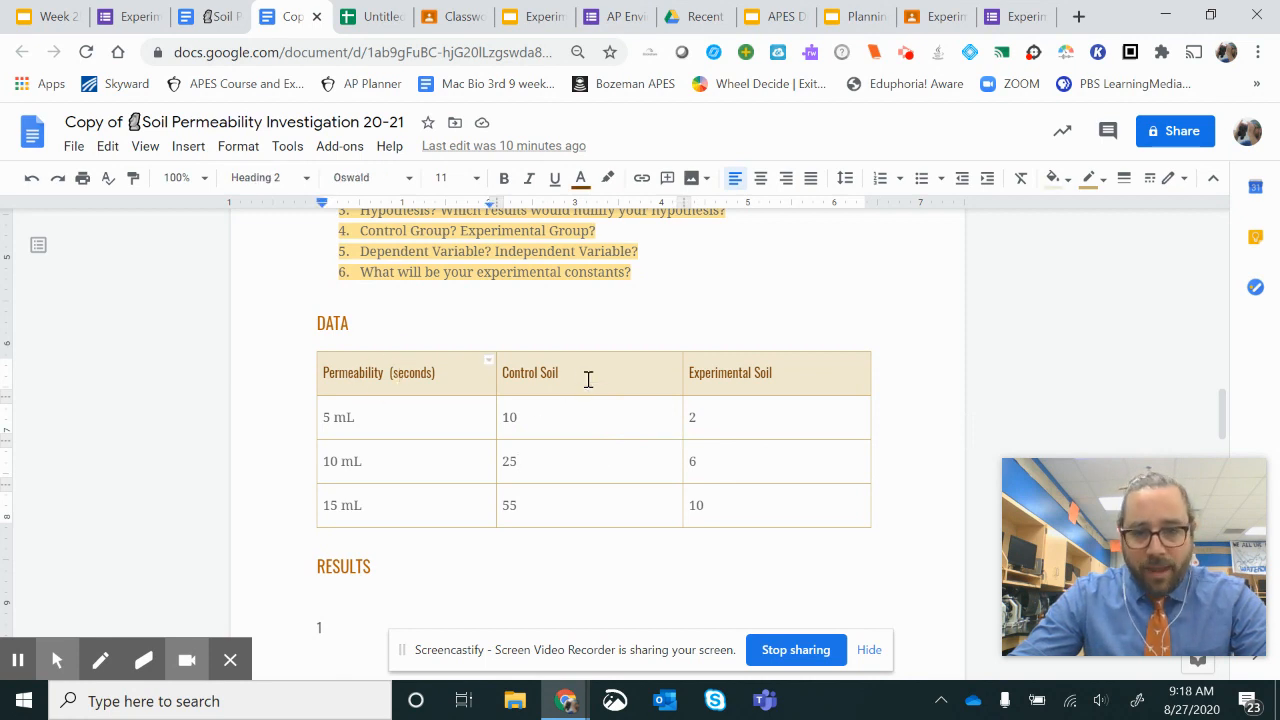
pyautogui.click(429, 418)
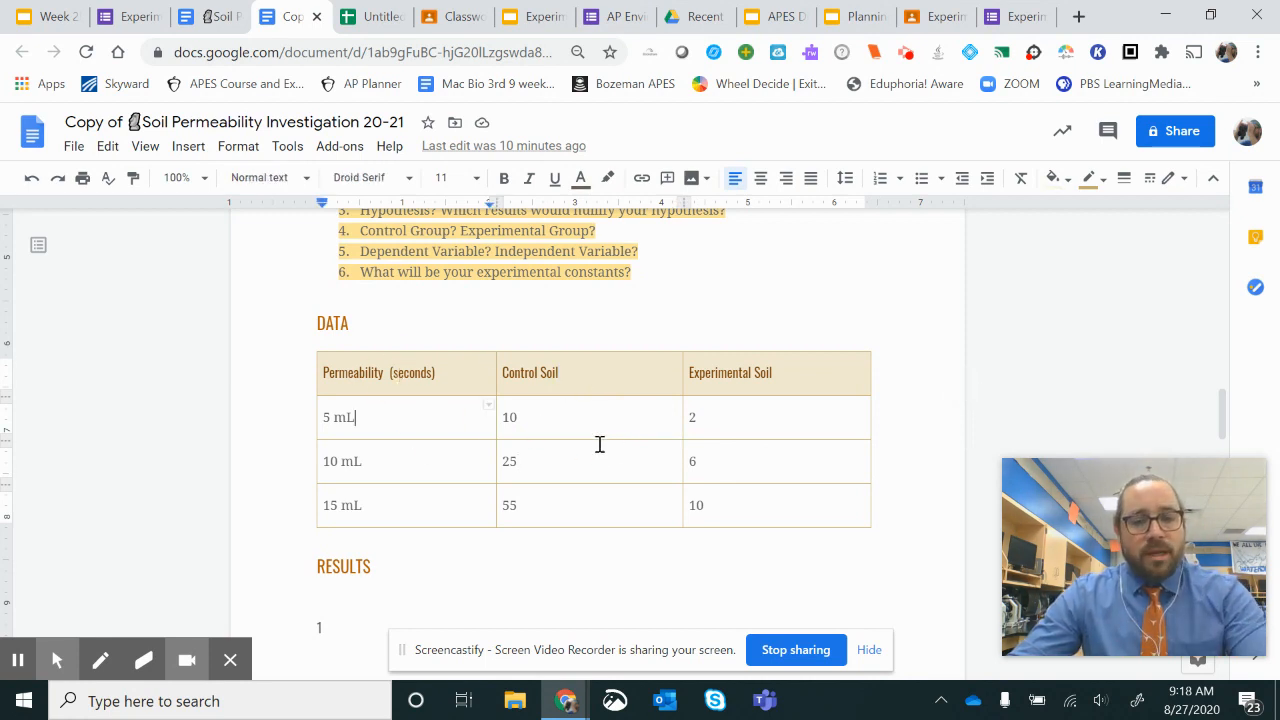
# Step: Copy the whole permeability Data table into the untitled Google Sheets spreadsheet, starting at cell A1
pyautogui.moveTo(328, 375); pyautogui.dragTo(757, 502)
pyautogui.hotkey('ctrl', 'c')
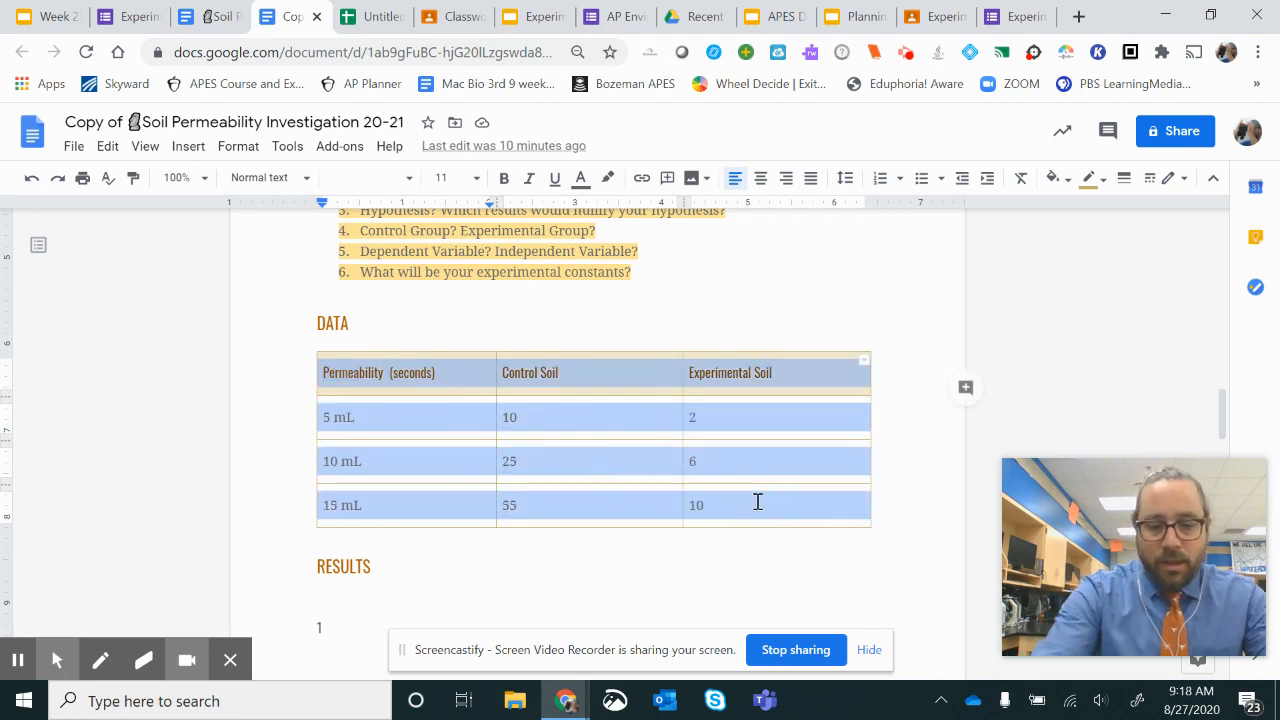
pyautogui.click(378, 20)
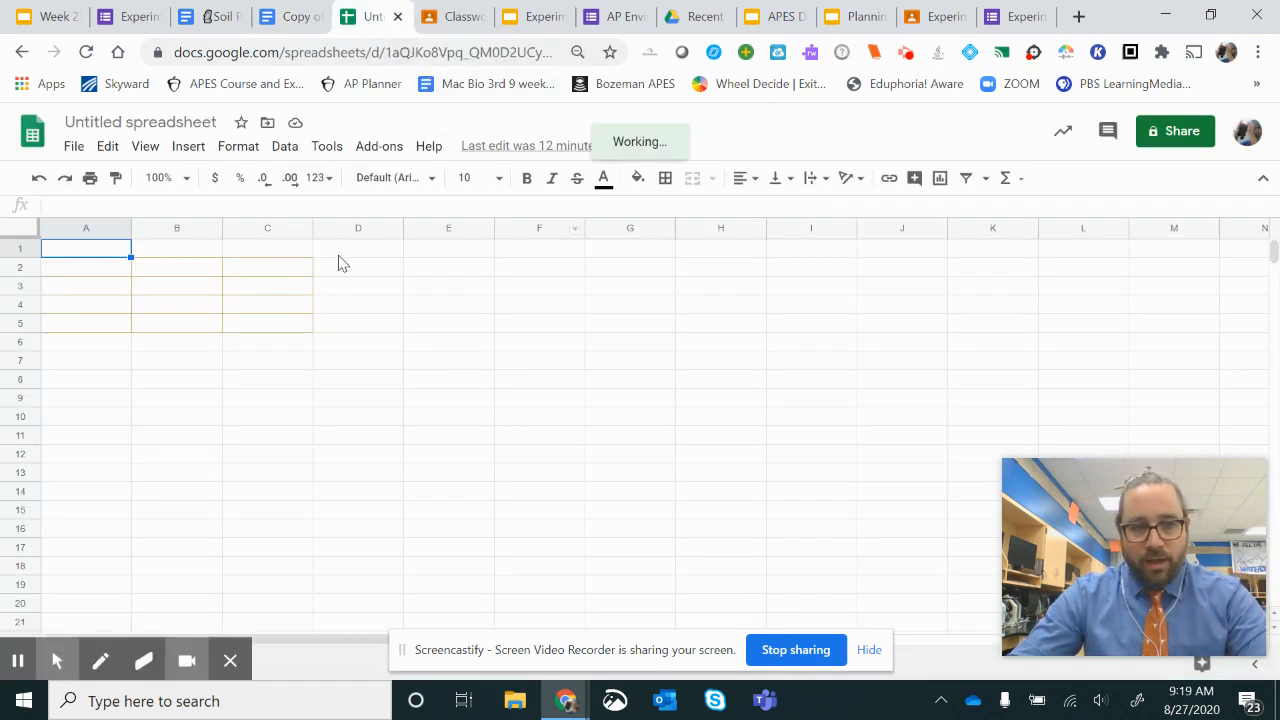
pyautogui.click(106, 147)
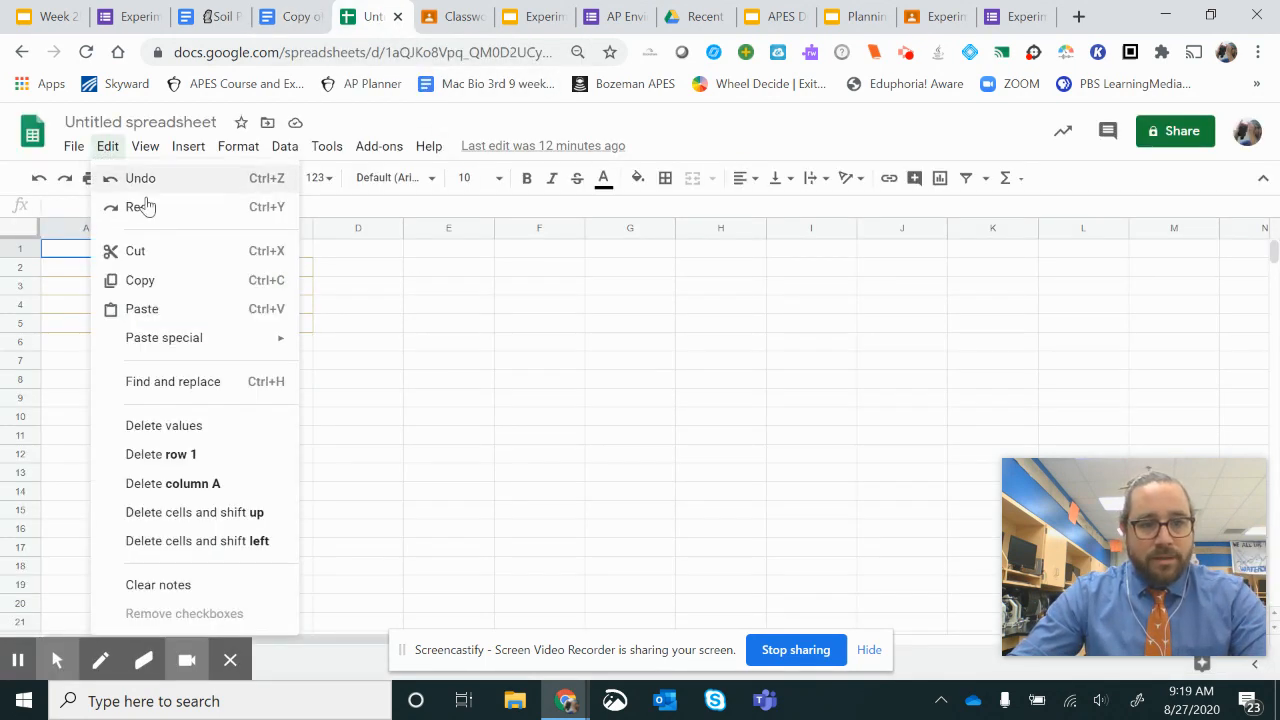
pyautogui.click(168, 309)
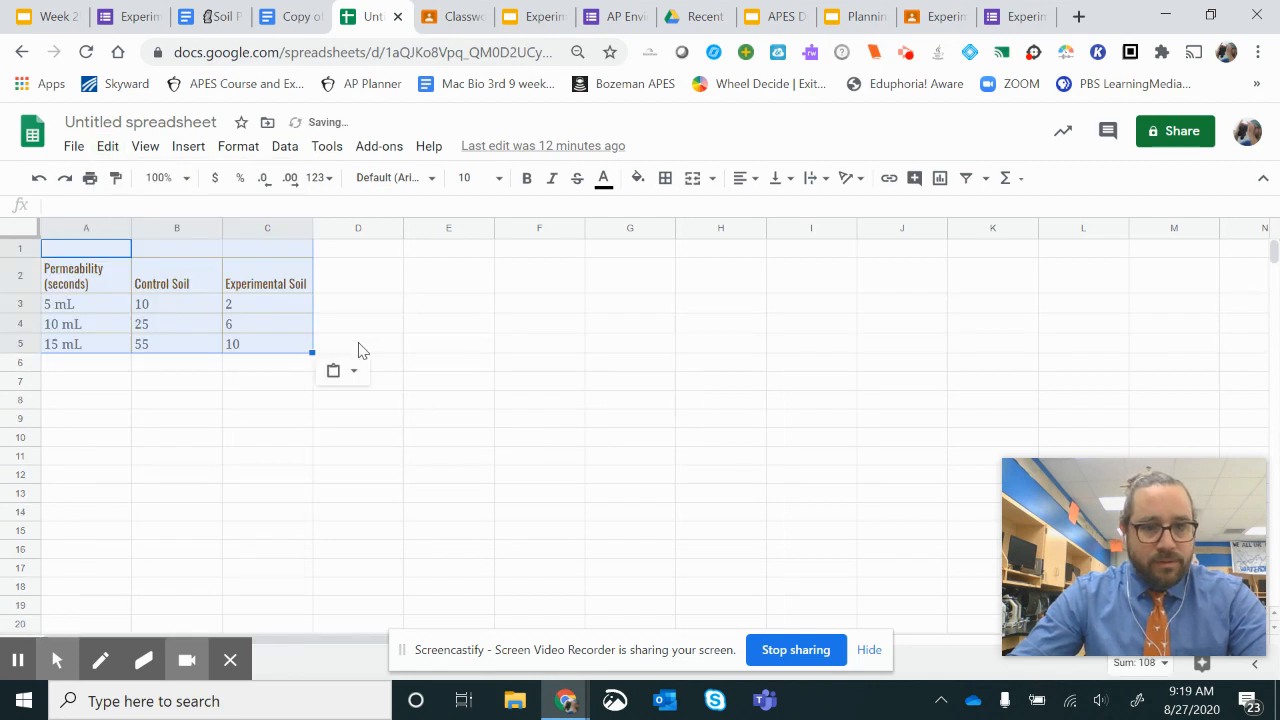
pyautogui.click(554, 388)
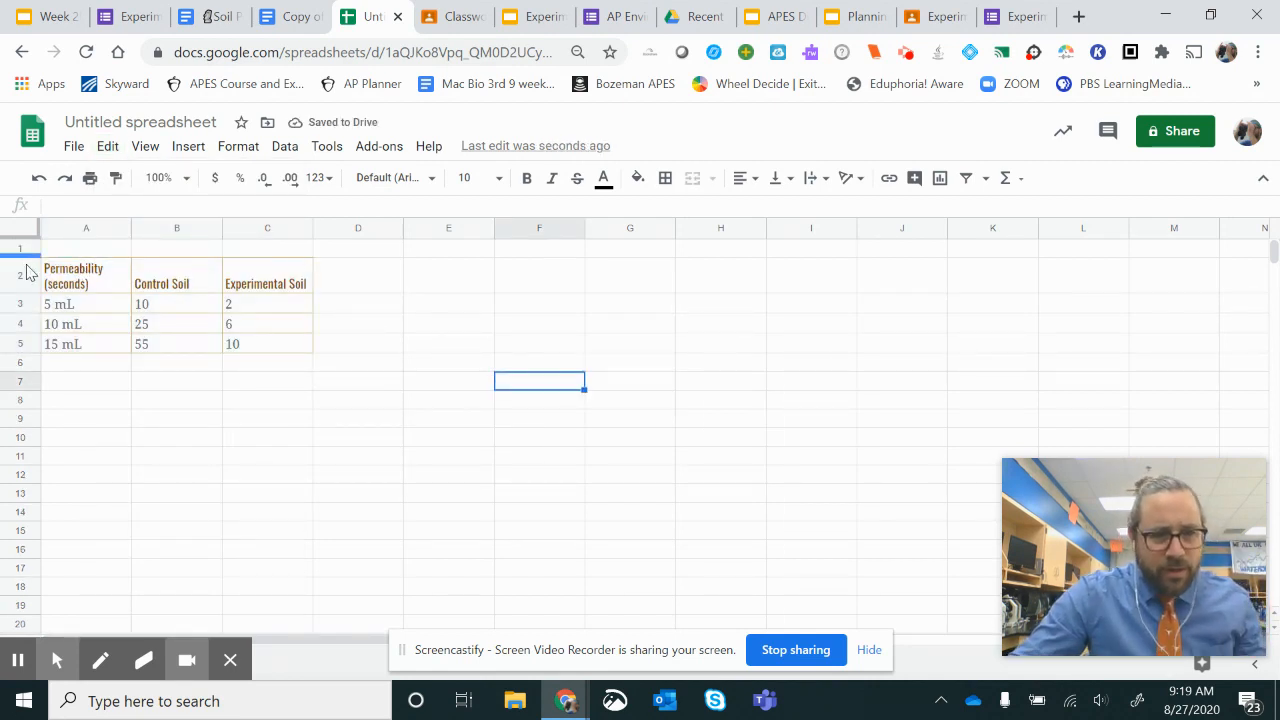
# Step: Insert a chart from the permeability table in A2:C5, including its header row
pyautogui.moveTo(63, 278); pyautogui.dragTo(245, 338)
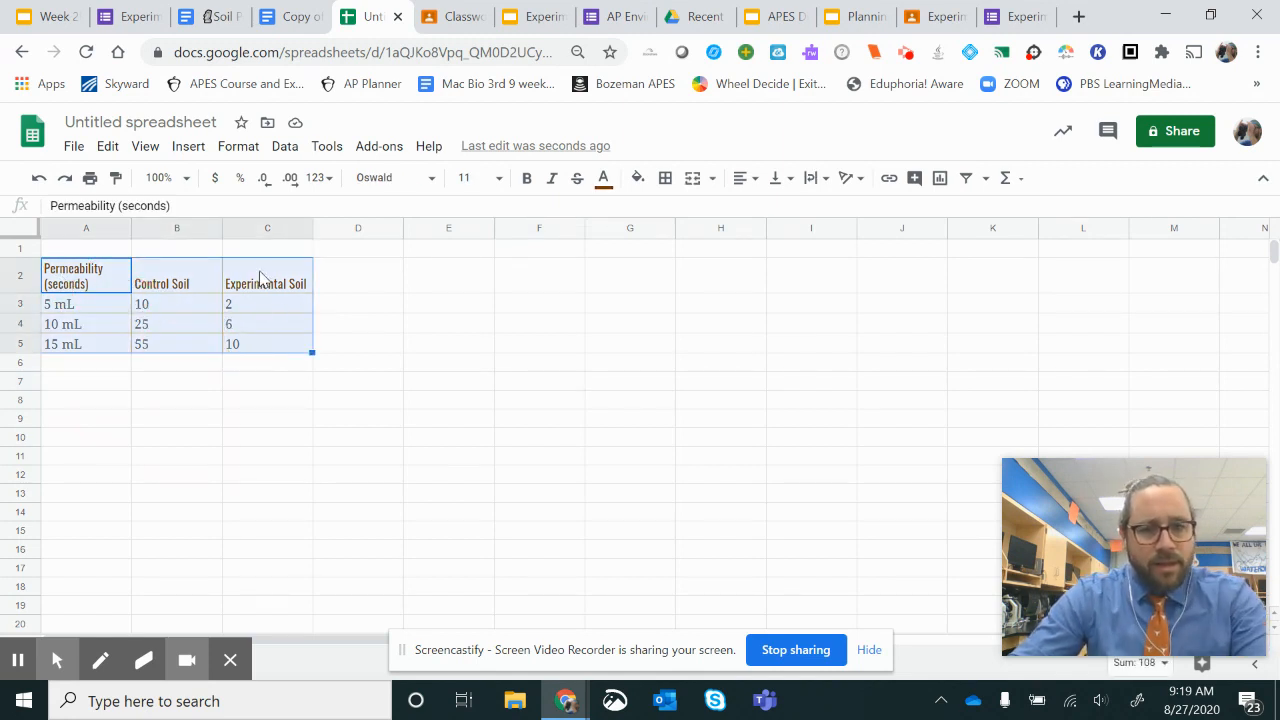
pyautogui.click(942, 184)
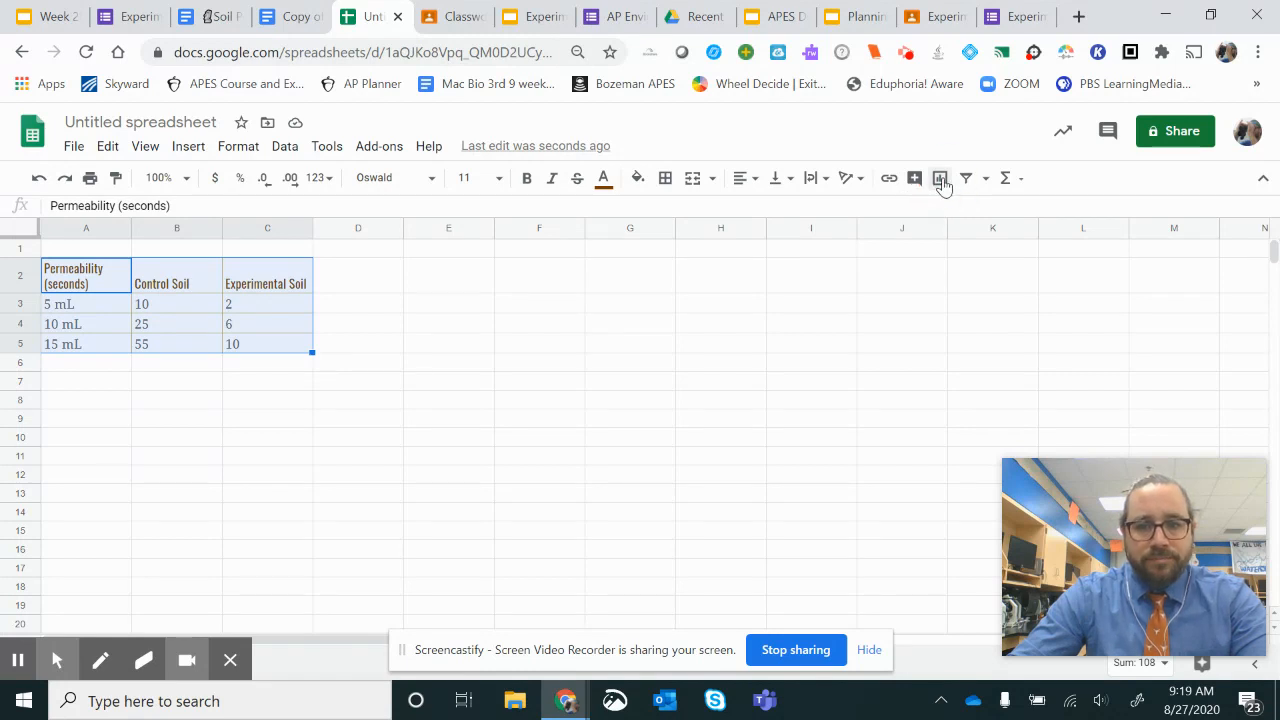
pyautogui.click(942, 184)
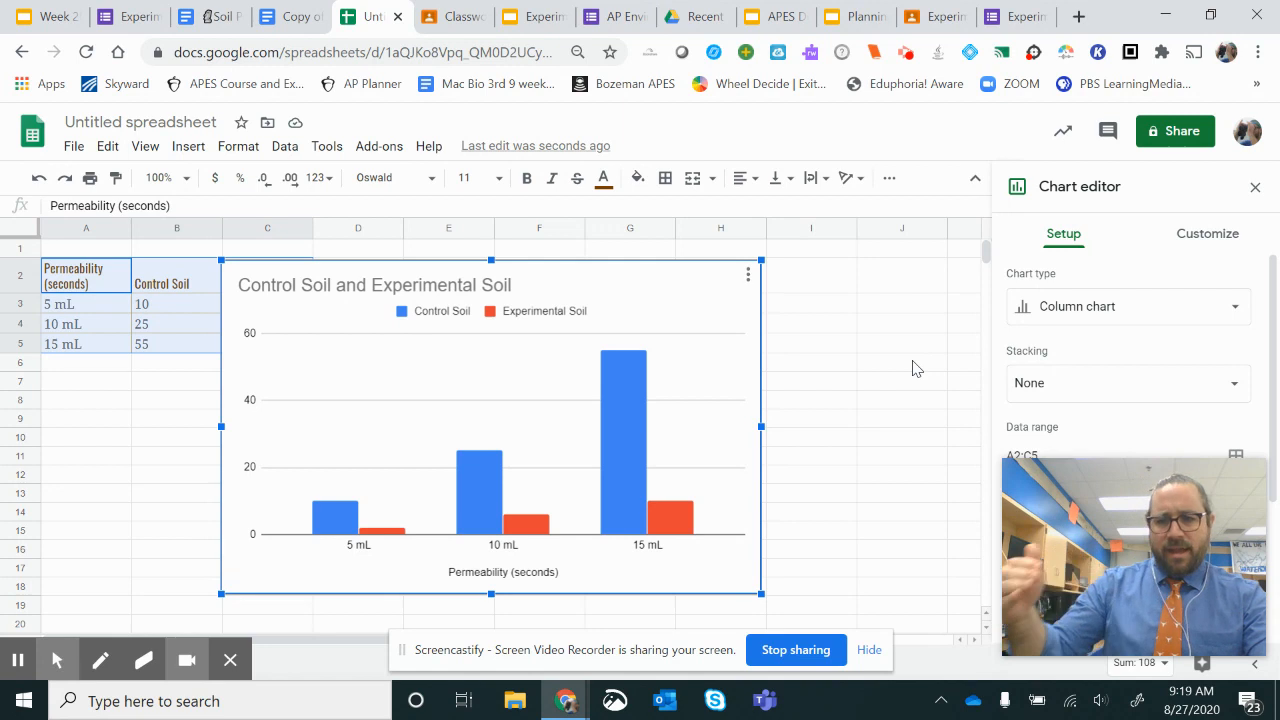
# Step: Change the soil chart's type from column to line chart
pyautogui.click(1237, 310)
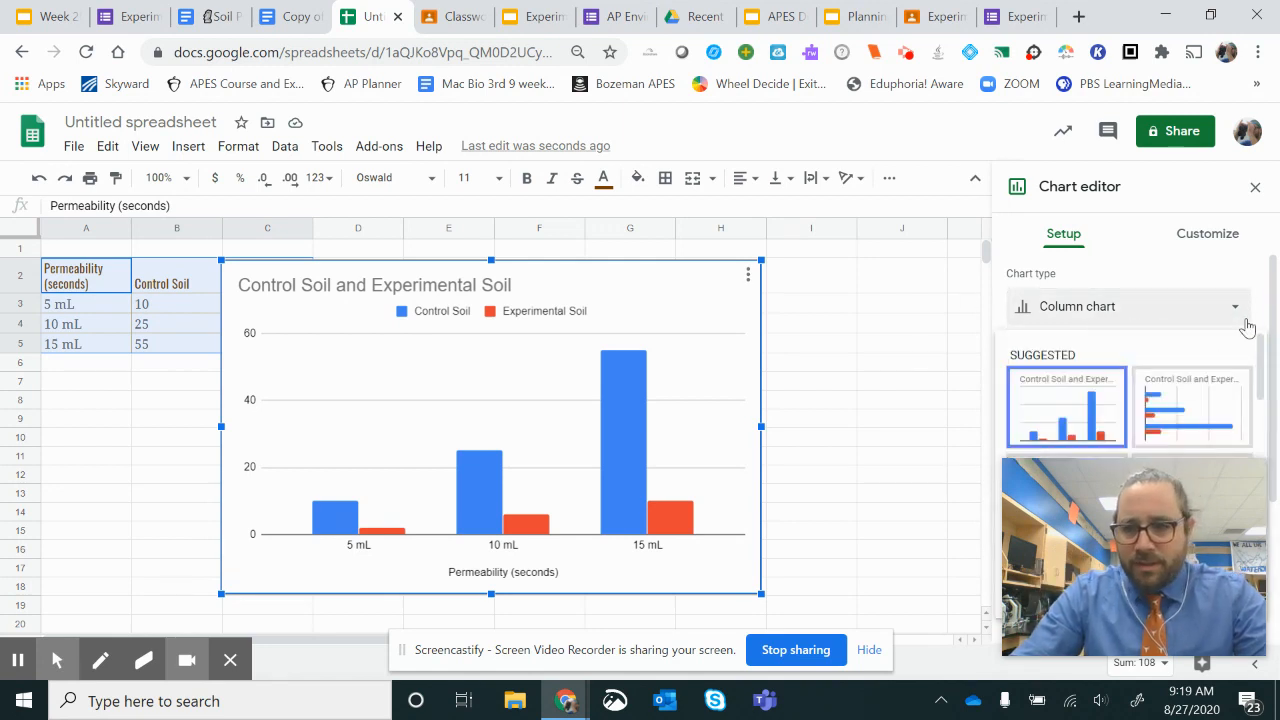
pyautogui.moveTo(1265, 372); pyautogui.dragTo(1266, 391)
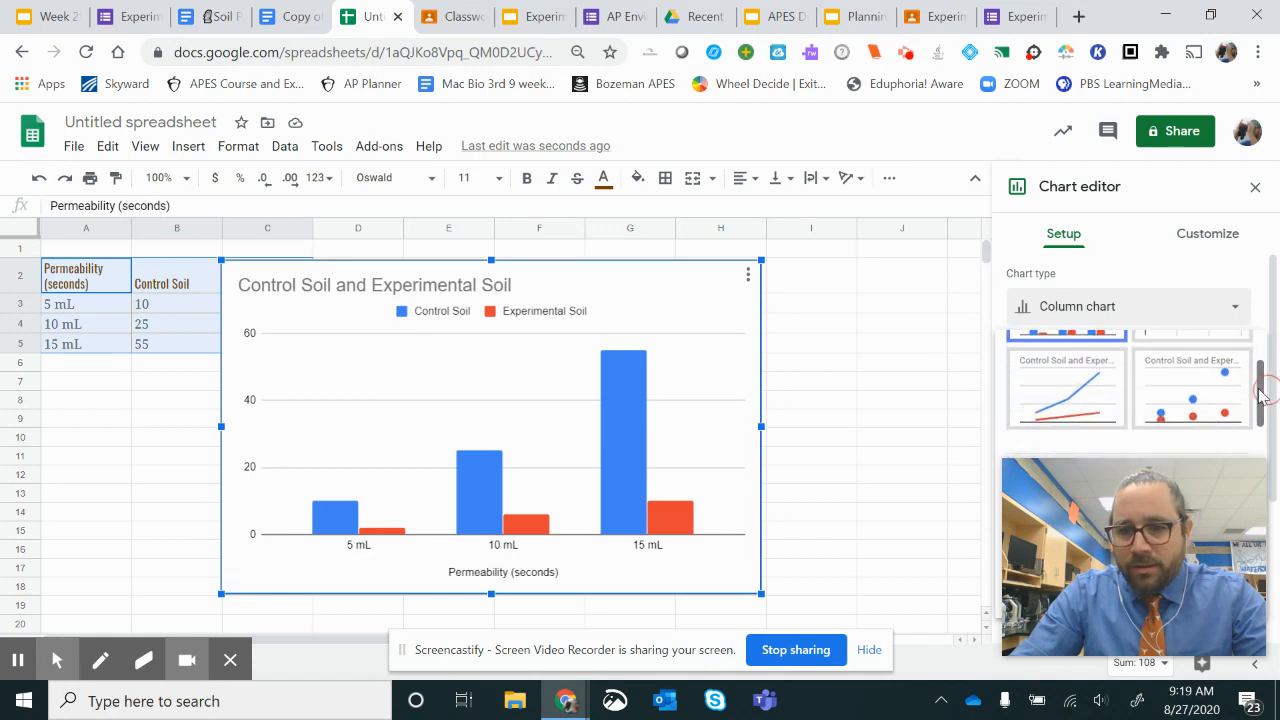
pyautogui.click(1070, 405)
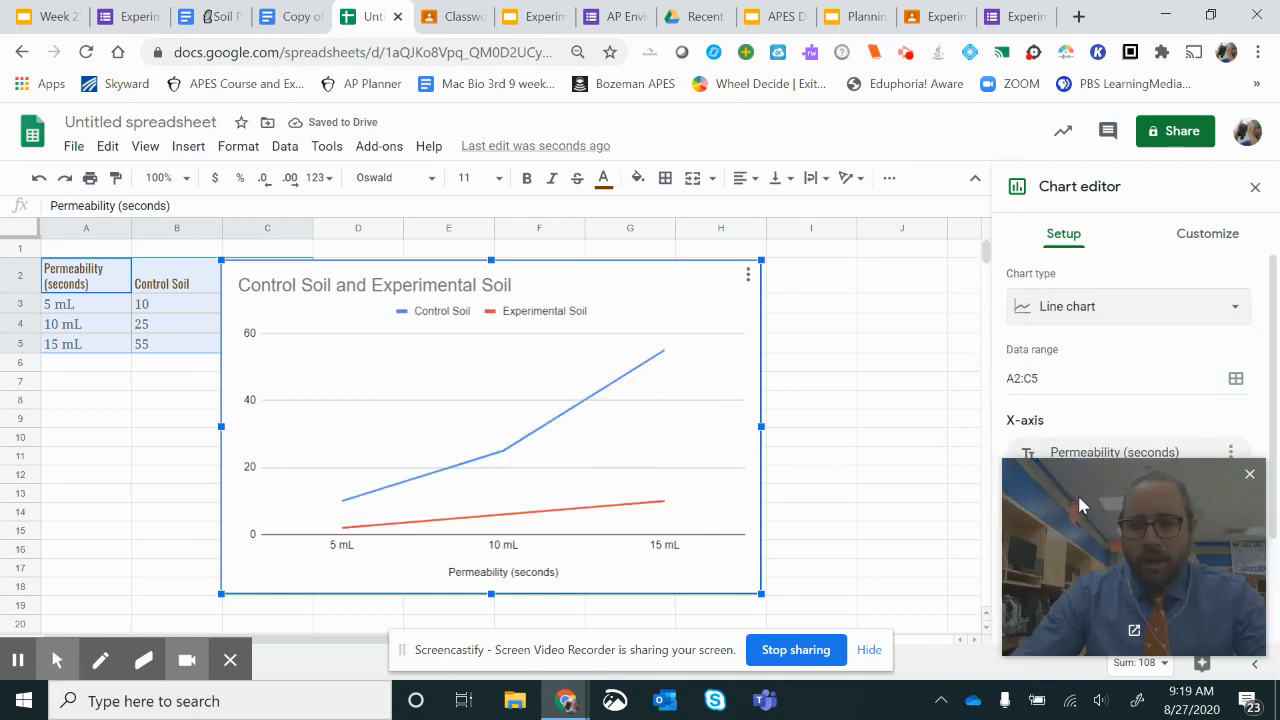
pyautogui.moveTo(1086, 484); pyautogui.dragTo(85, 450)
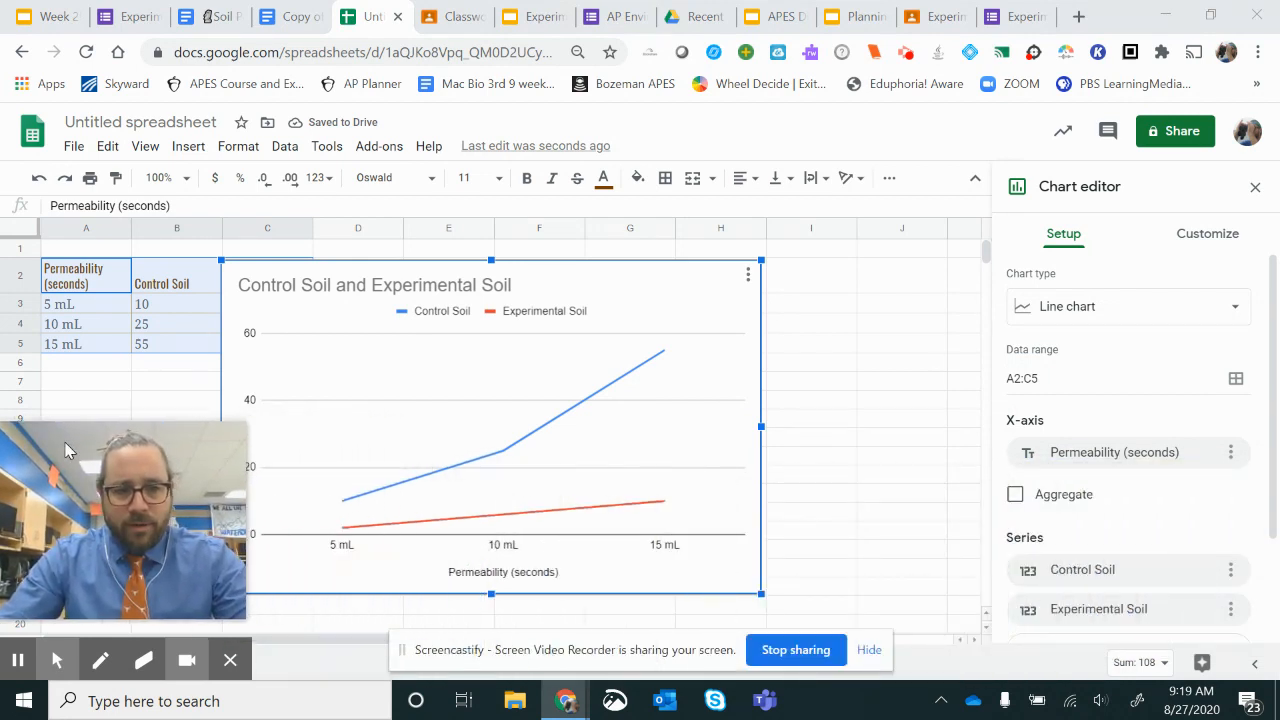
# Step: Recolour the Control Soil series line with the green theme colour
pyautogui.click(595, 401)
pyautogui.click(599, 398)
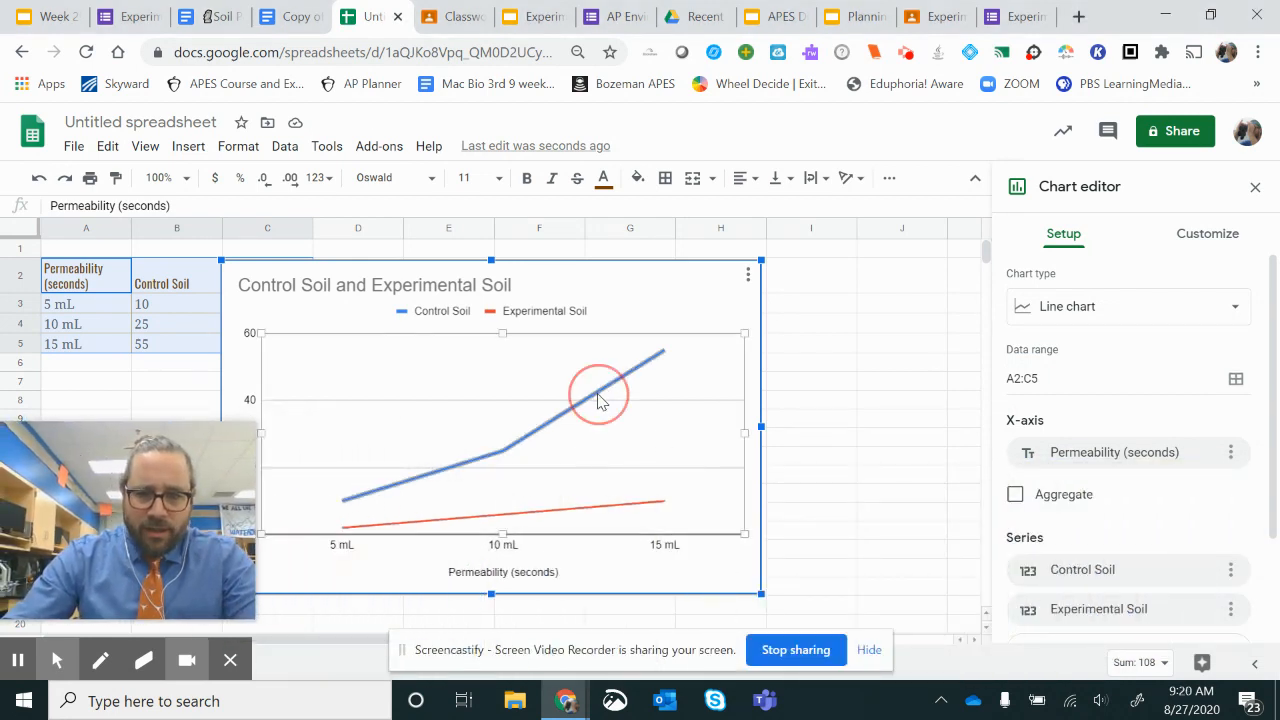
pyautogui.click(1056, 568)
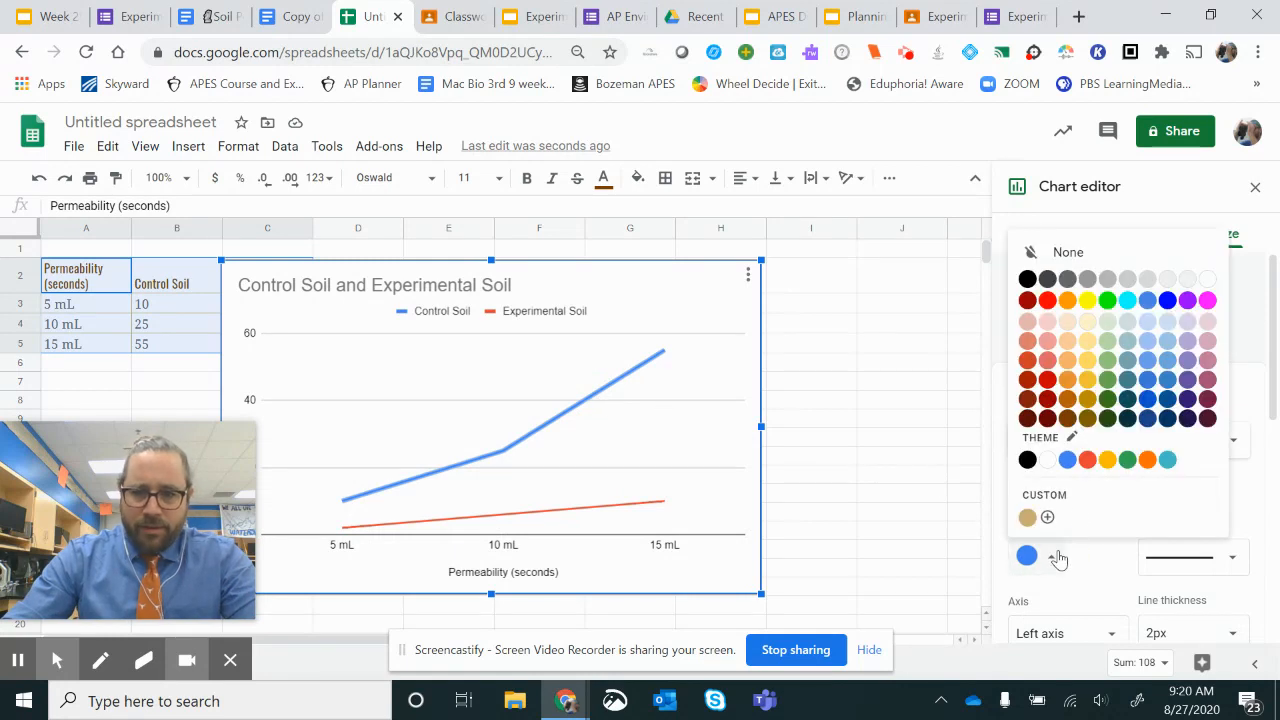
pyautogui.click(1130, 461)
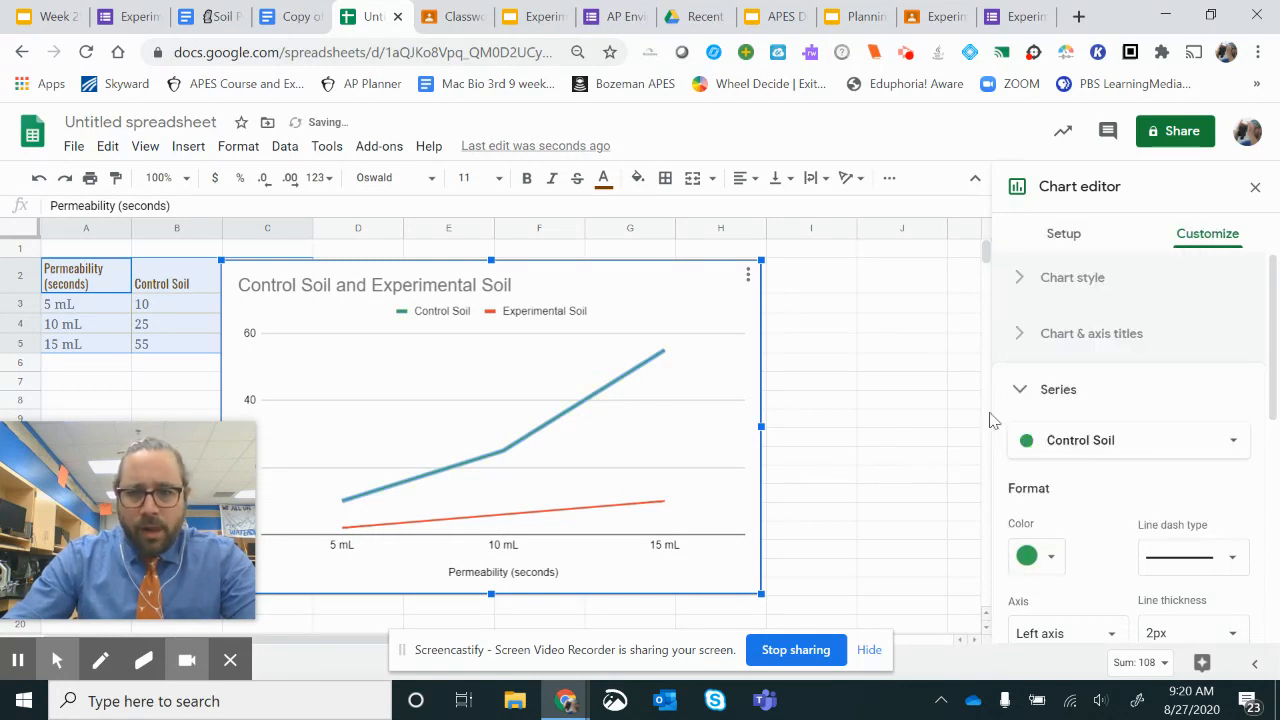
# Step: Open the chart's title text for editing
pyautogui.click(487, 287)
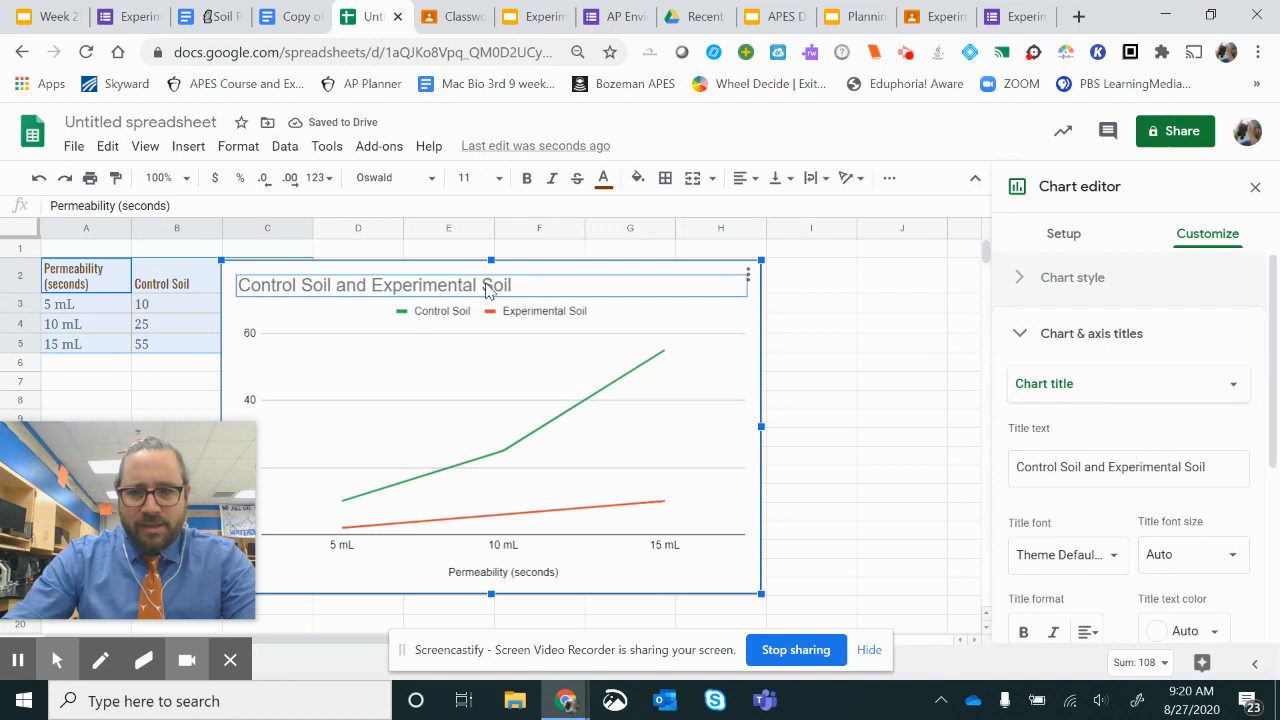
pyautogui.click(1137, 473)
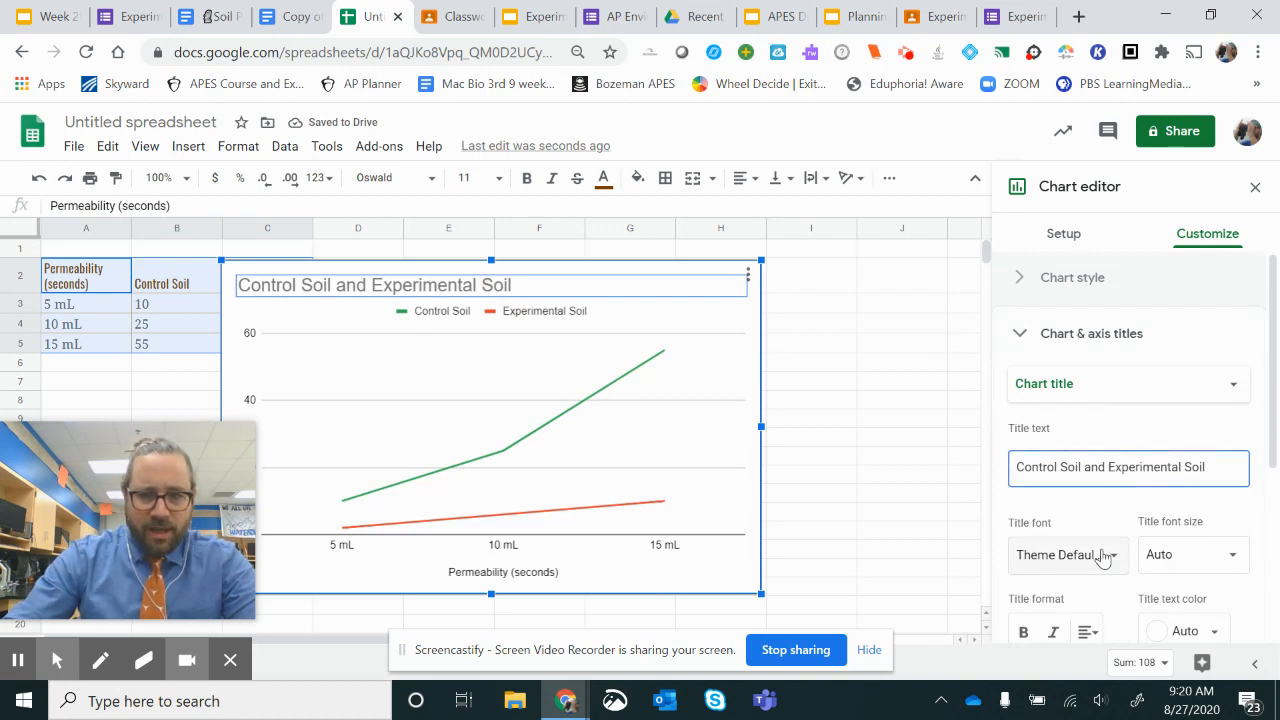
pyautogui.moveTo(195, 450); pyautogui.dragTo(866, 405)
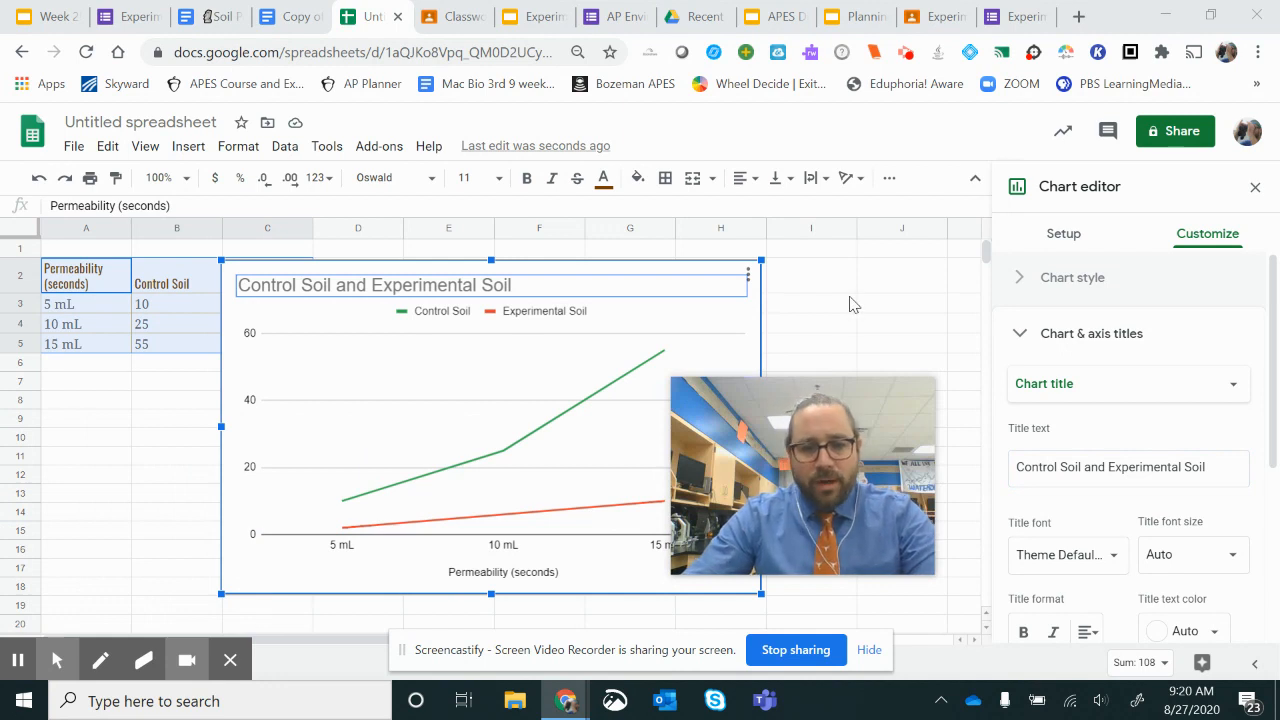
# Step: Copy the finished soil line chart from the spreadsheet
pyautogui.rightClick(593, 314)
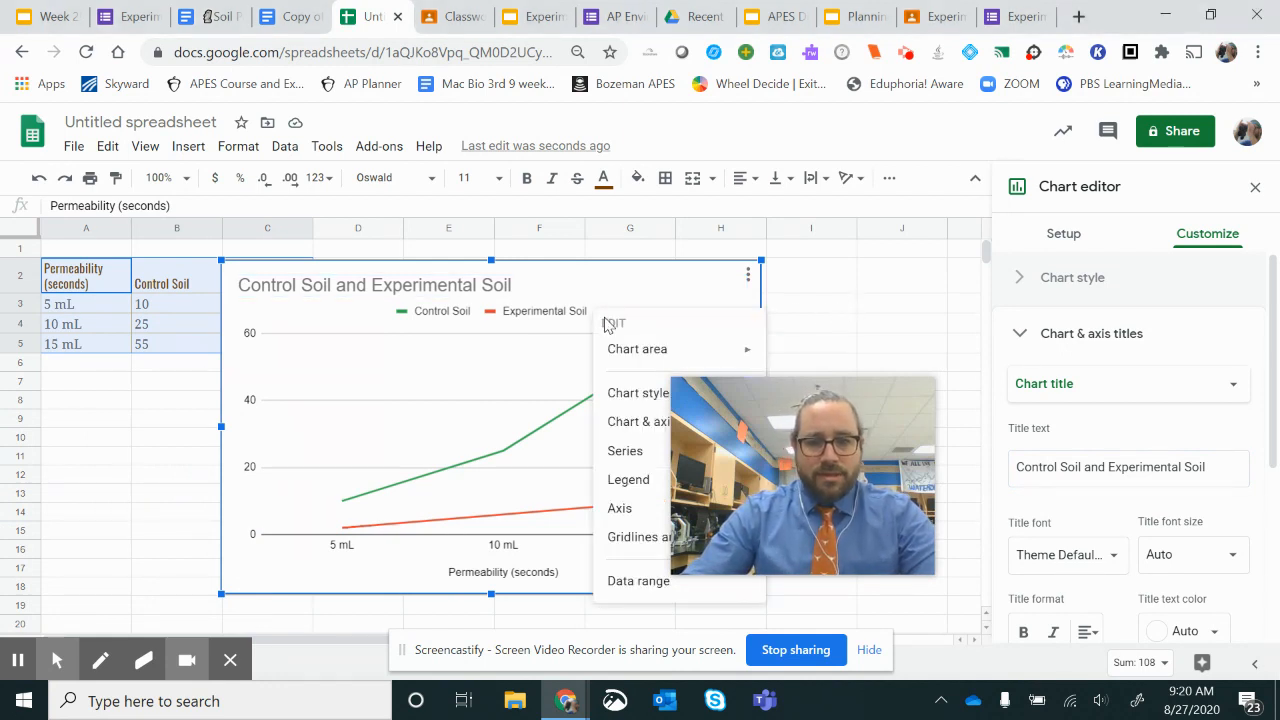
pyautogui.click(749, 281)
pyautogui.moveTo(817, 411); pyautogui.dragTo(1015, 386)
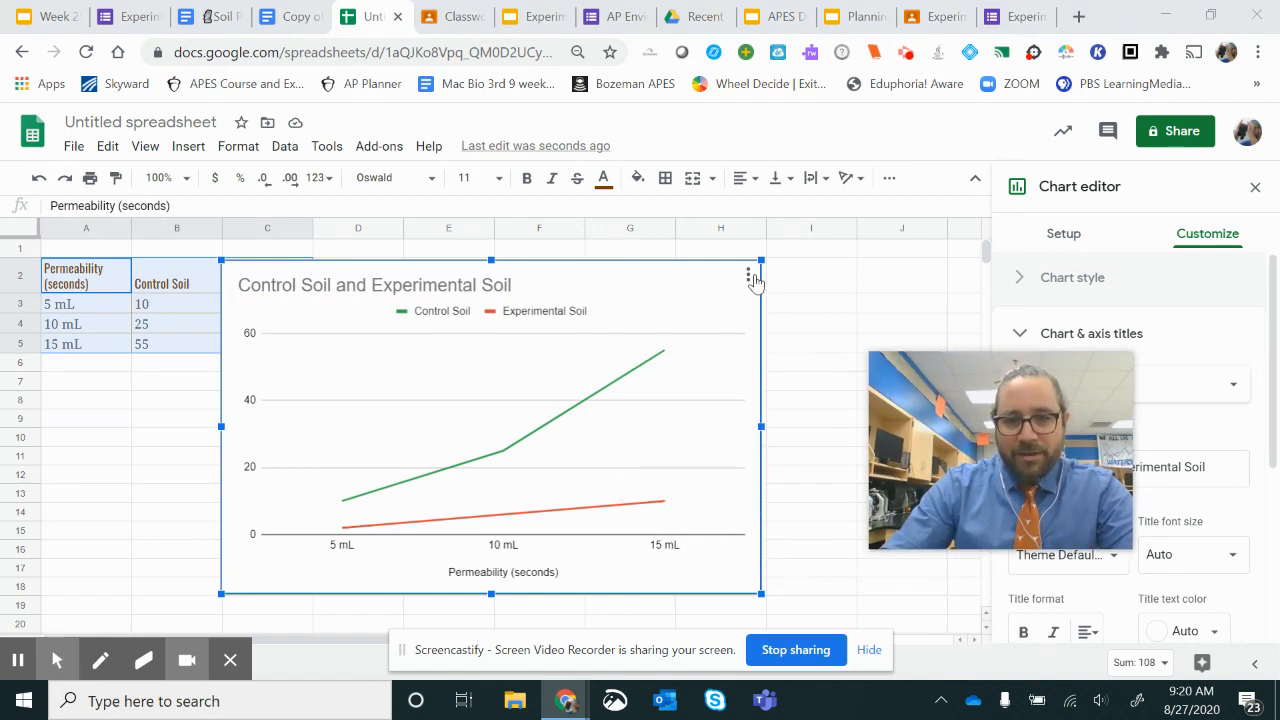
pyautogui.click(750, 277)
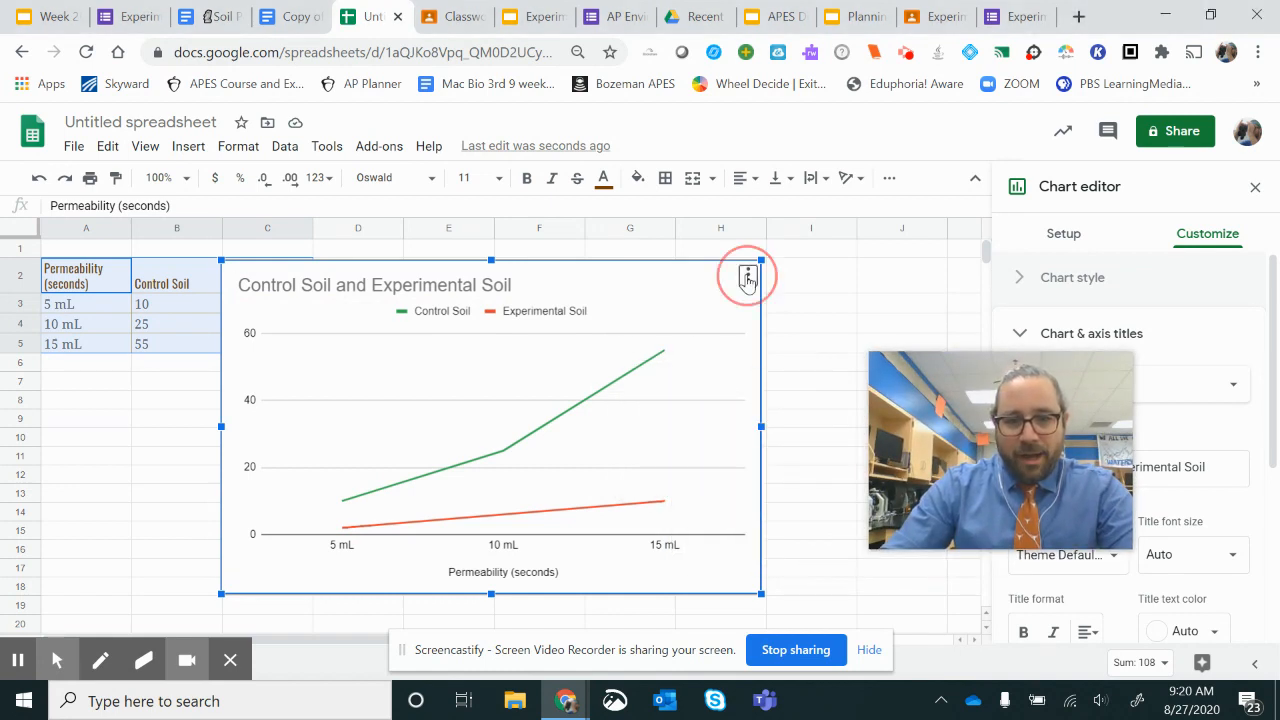
pyautogui.click(650, 417)
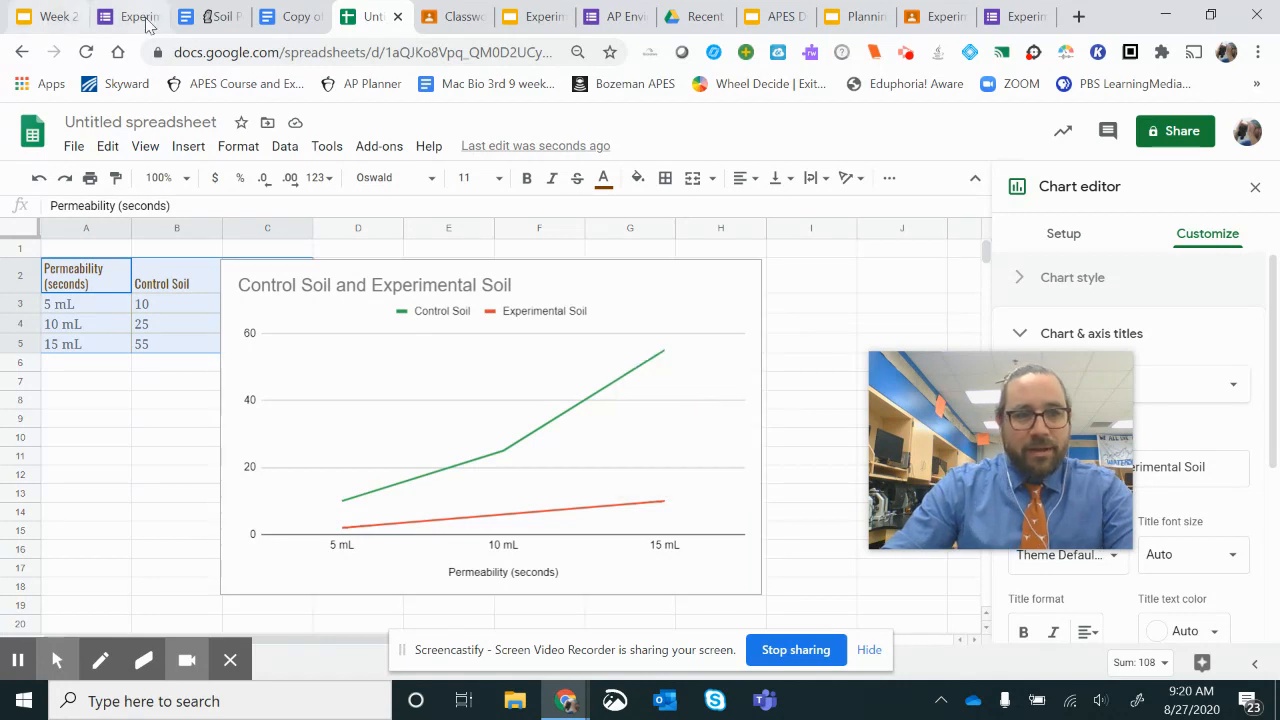
# Step: Paste the chart, linked to the spreadsheet, into the lab report copy just before the "Turn the data into a graph" line
pyautogui.click(290, 16)
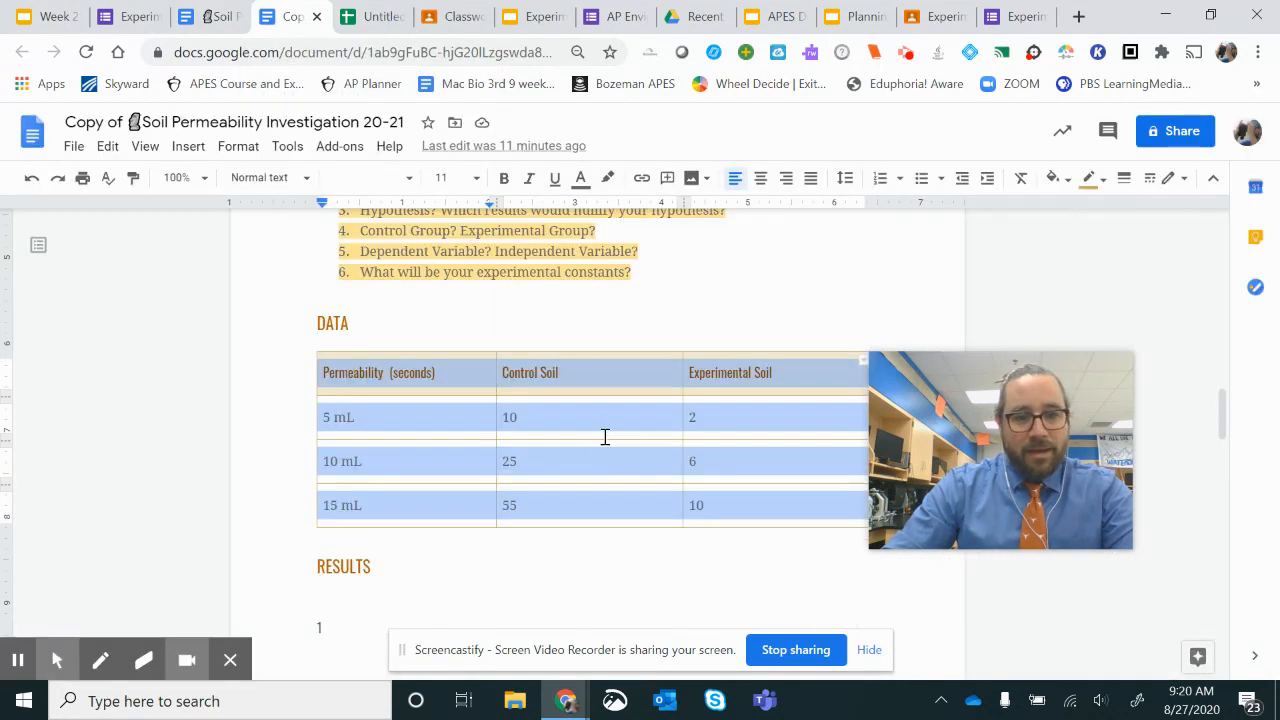
pyautogui.scroll(-4, 587, 420)
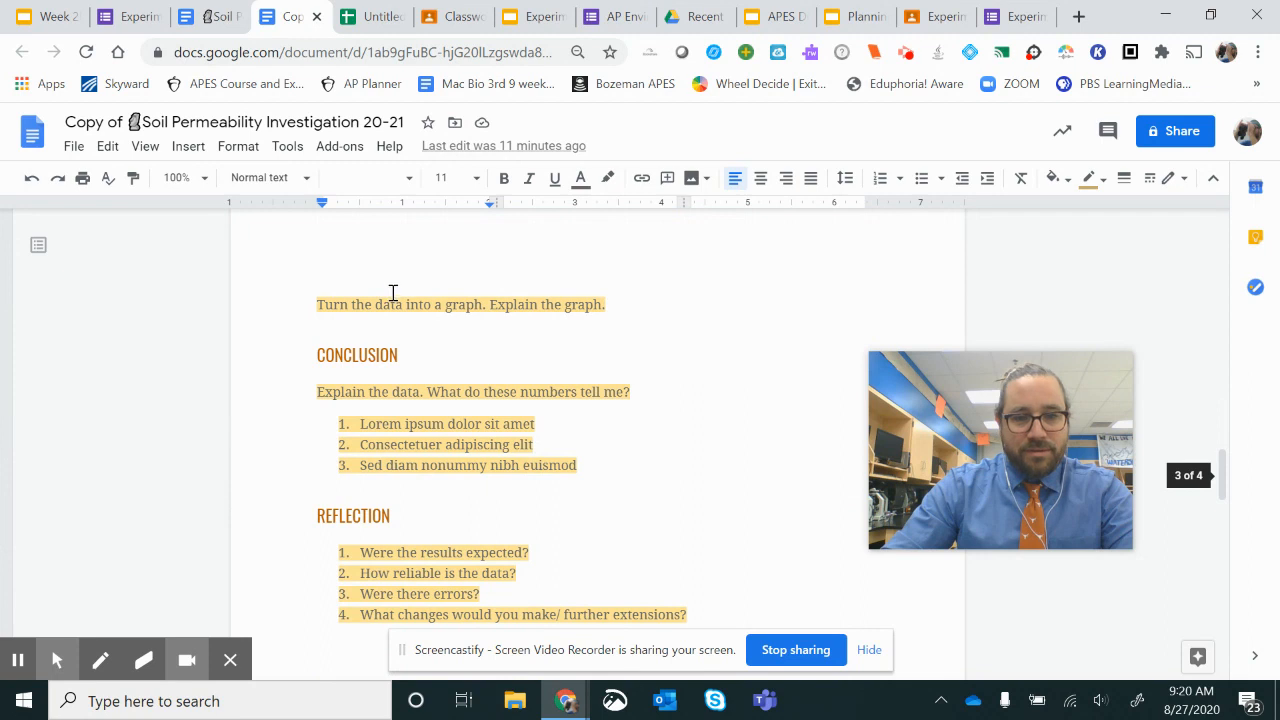
pyautogui.scroll(2, 393, 292)
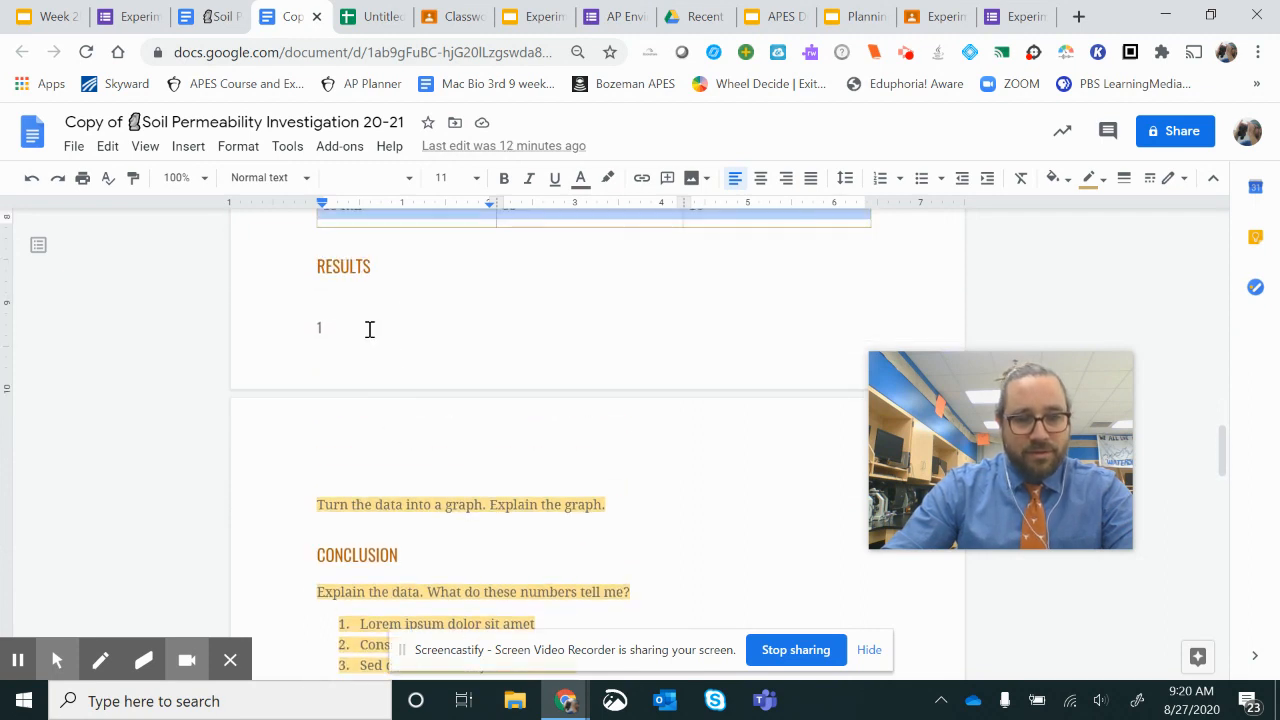
pyautogui.click(331, 458)
pyautogui.click(313, 500)
pyautogui.hotkey('ctrl', 'v')
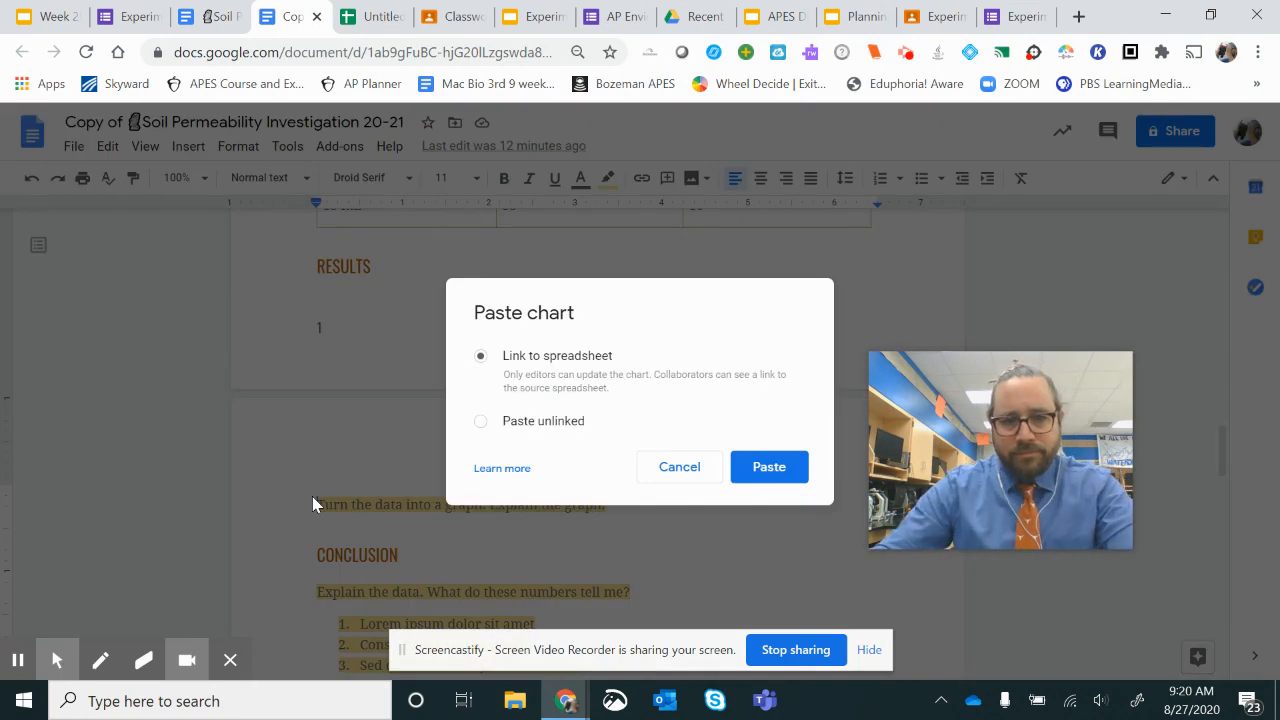
pyautogui.click(758, 470)
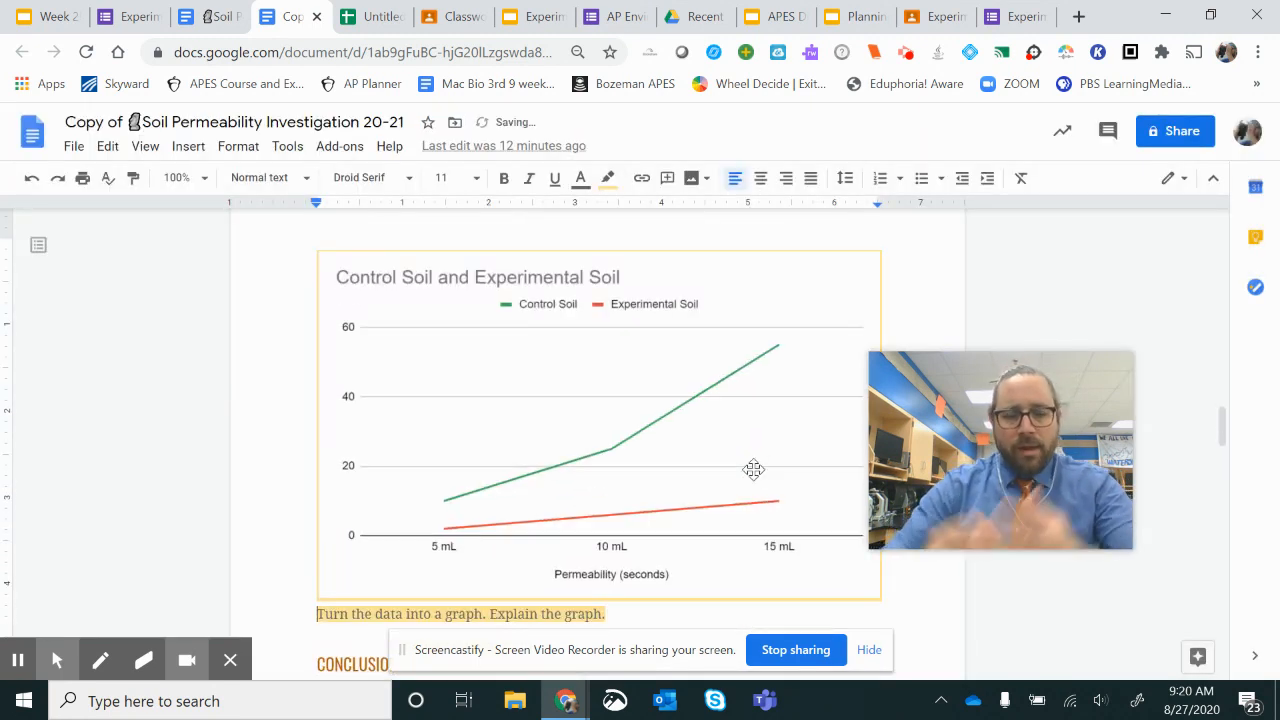